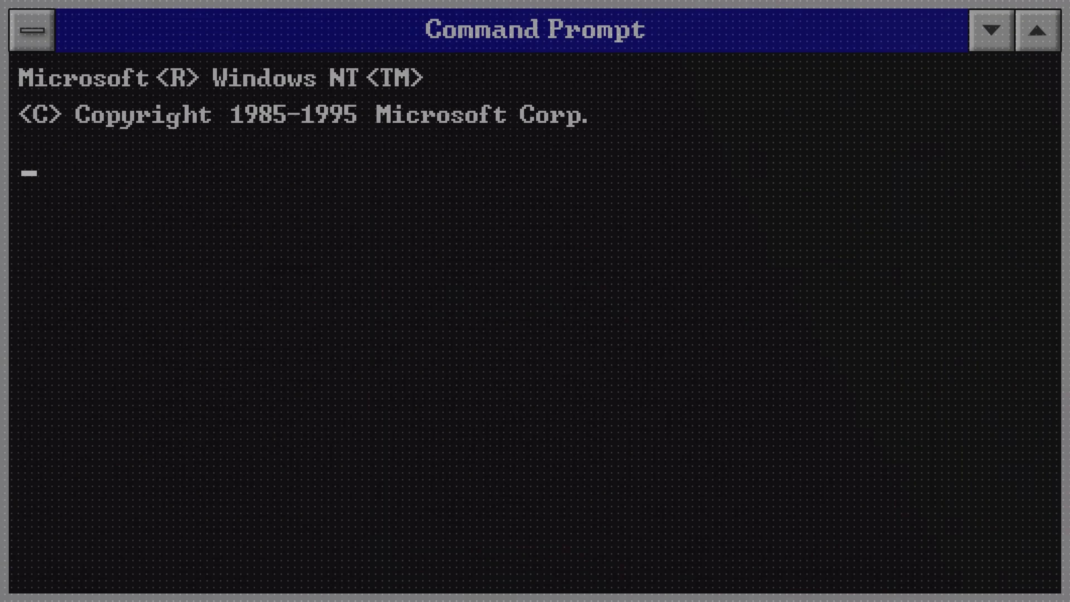
Run NTtoNow.exe at the startup command prompt to boot into Program Manager
text(NTtoNow.exe)
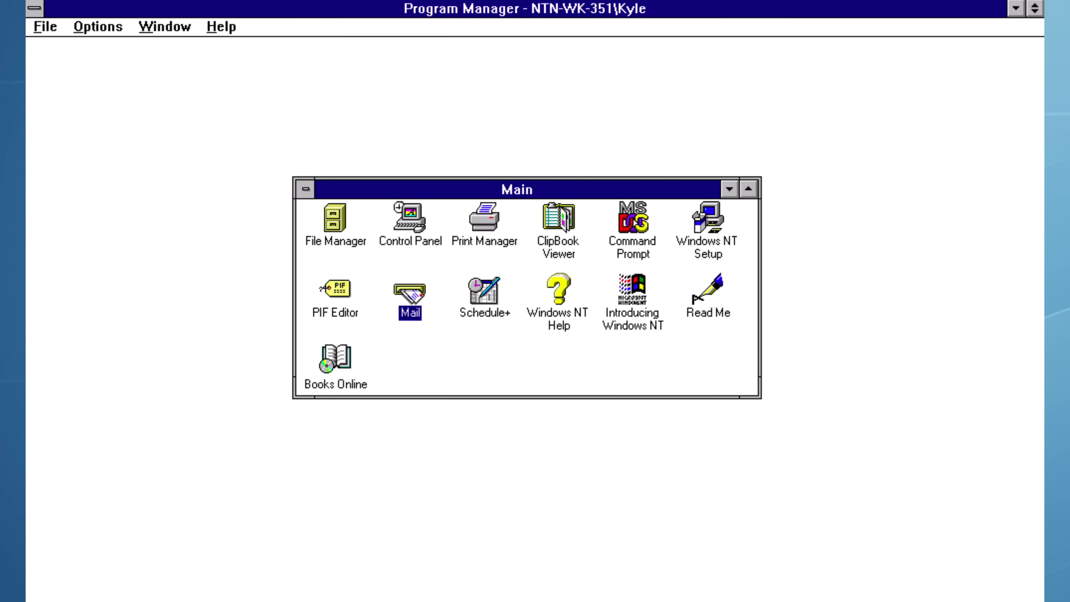
Open Control Panel's Network settings and configure the installed 3Com Etherlink II adapter
double_click(415, 234)
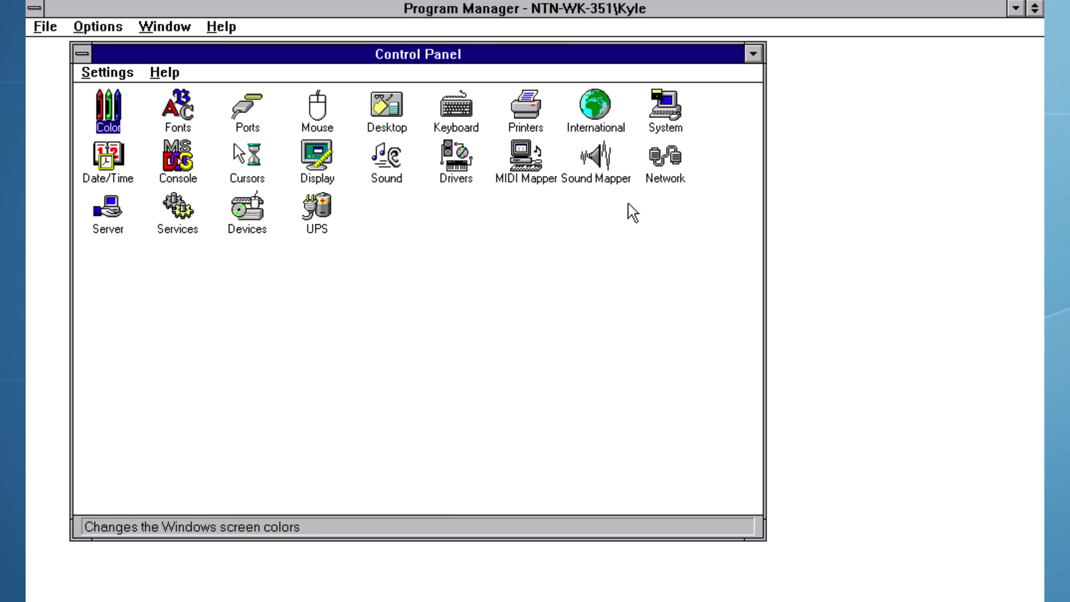
double_click(674, 157)
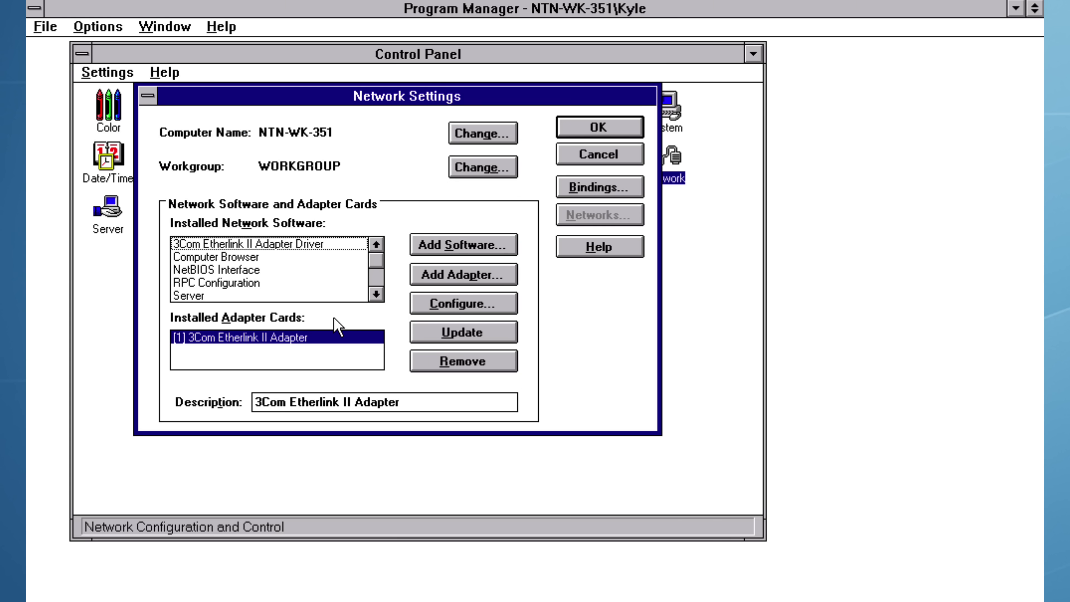
click(291, 341)
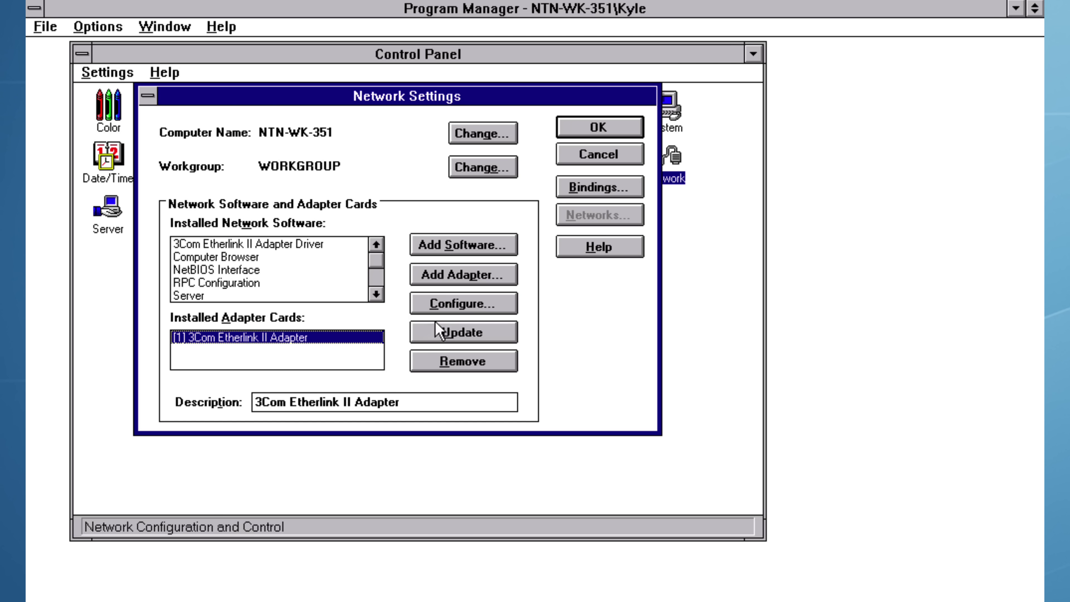
click(436, 311)
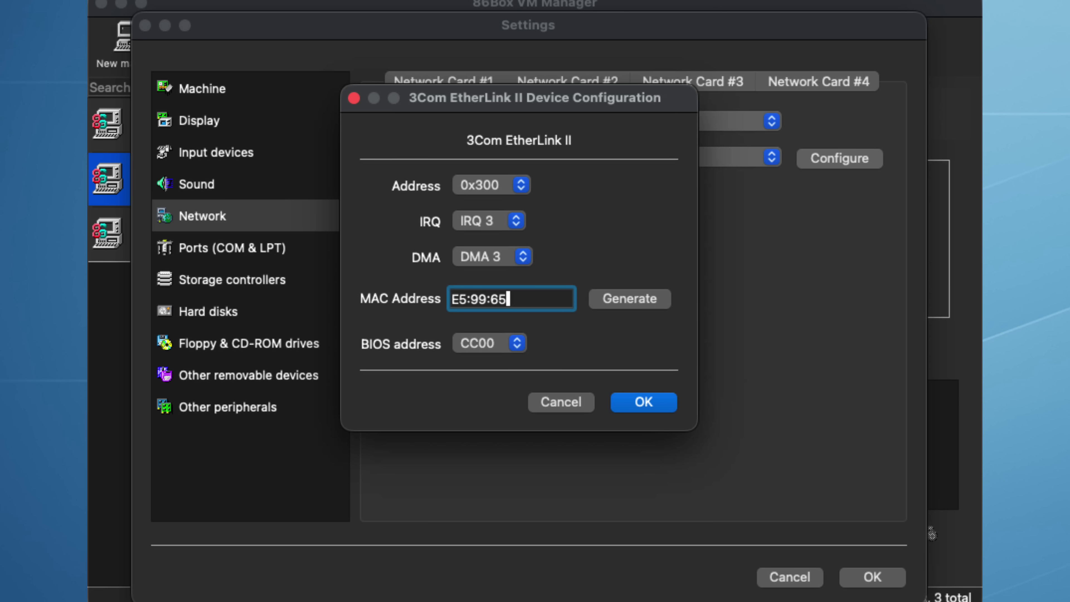
key(Return)
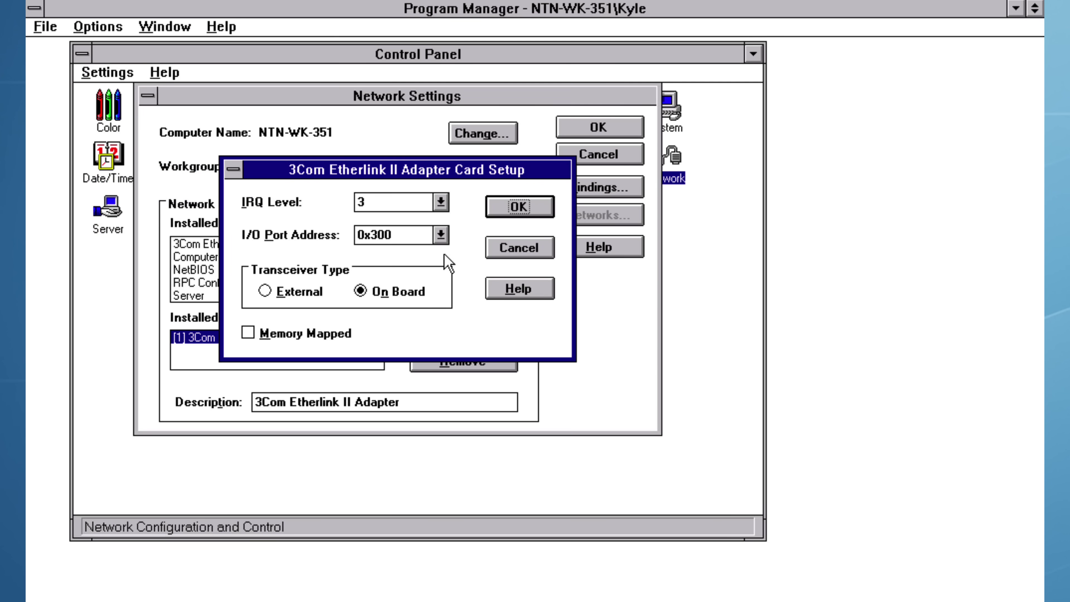
Close the adapter card setup without making changes
click(506, 249)
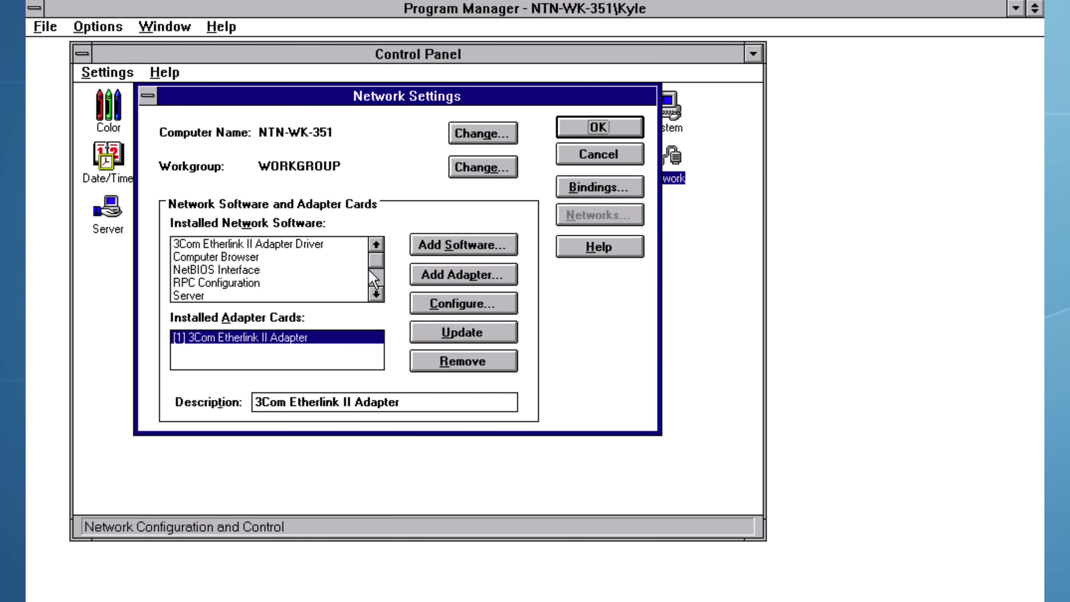
click(377, 295)
click(376, 295)
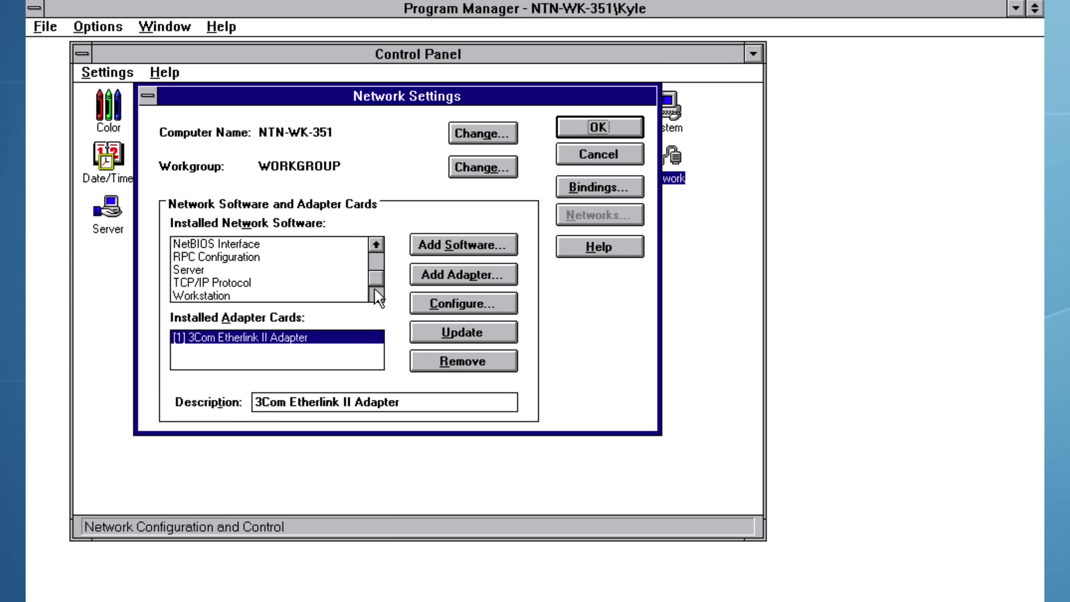
Add 8.8.8.8 as a DNS server for TCP/IP Protocol and apply the network settings
click(230, 282)
click(426, 303)
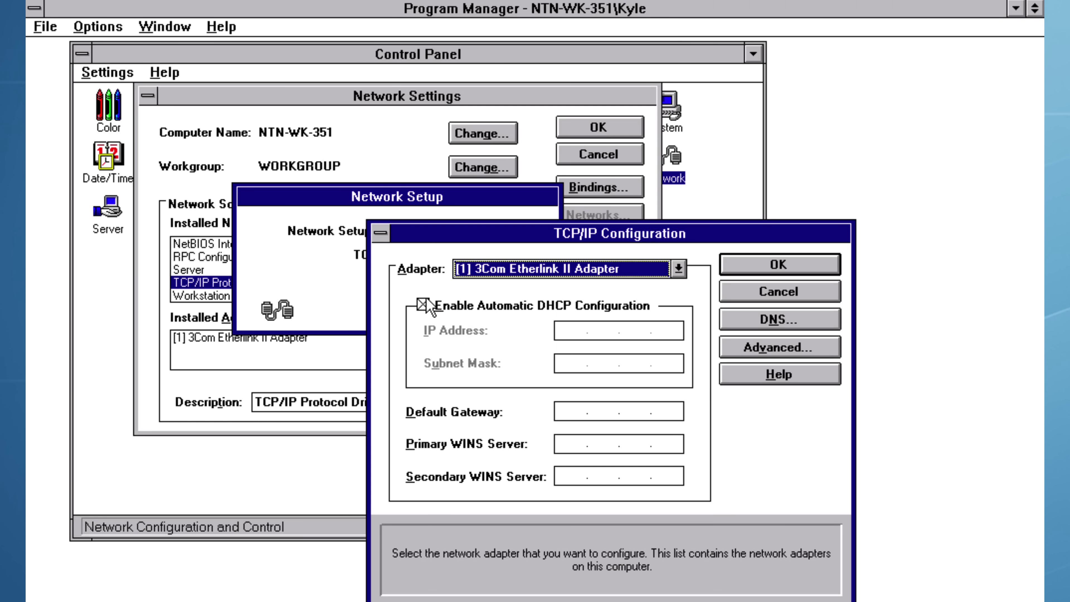
click(735, 324)
text(8.8.8.8)
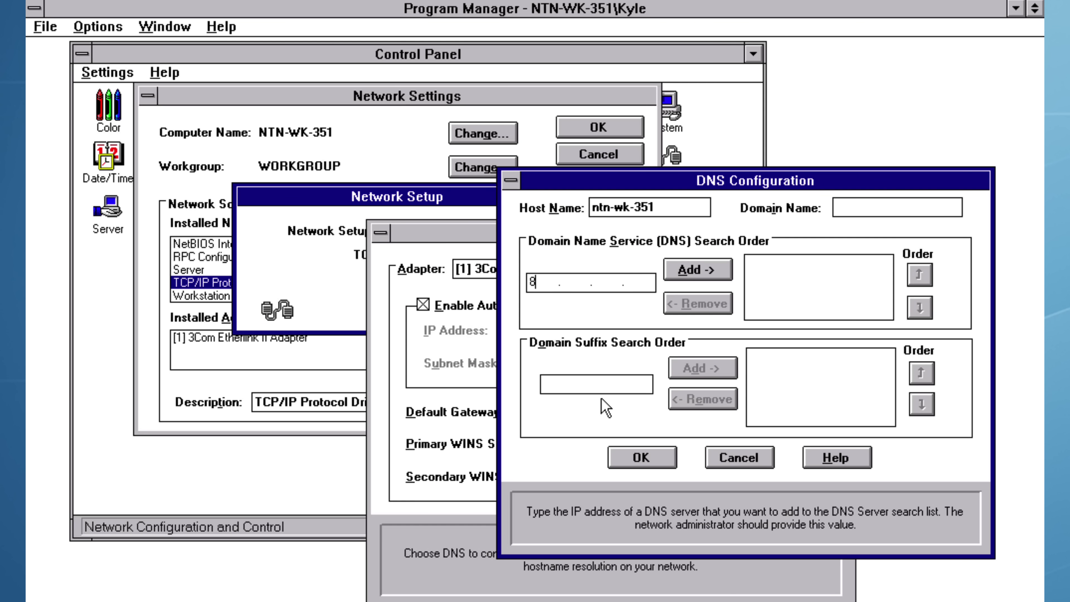
click(697, 270)
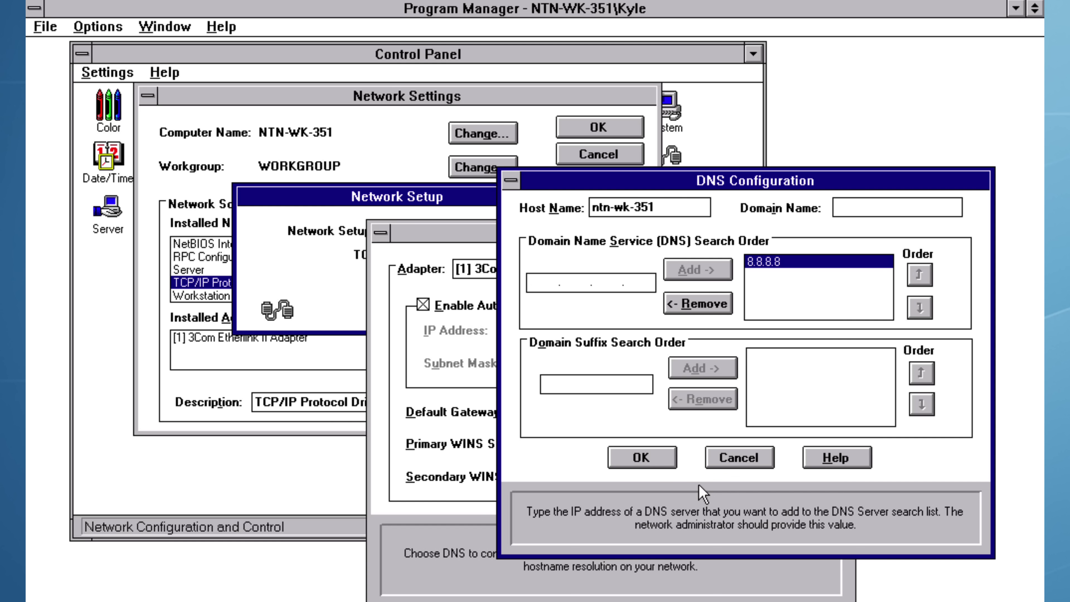
click(633, 454)
click(785, 265)
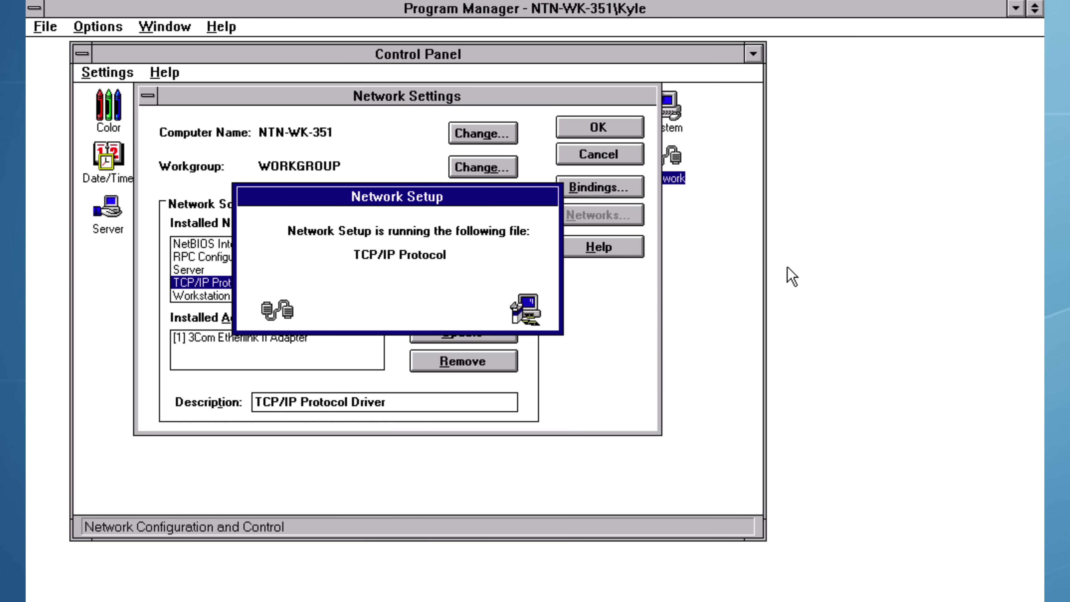
click(606, 127)
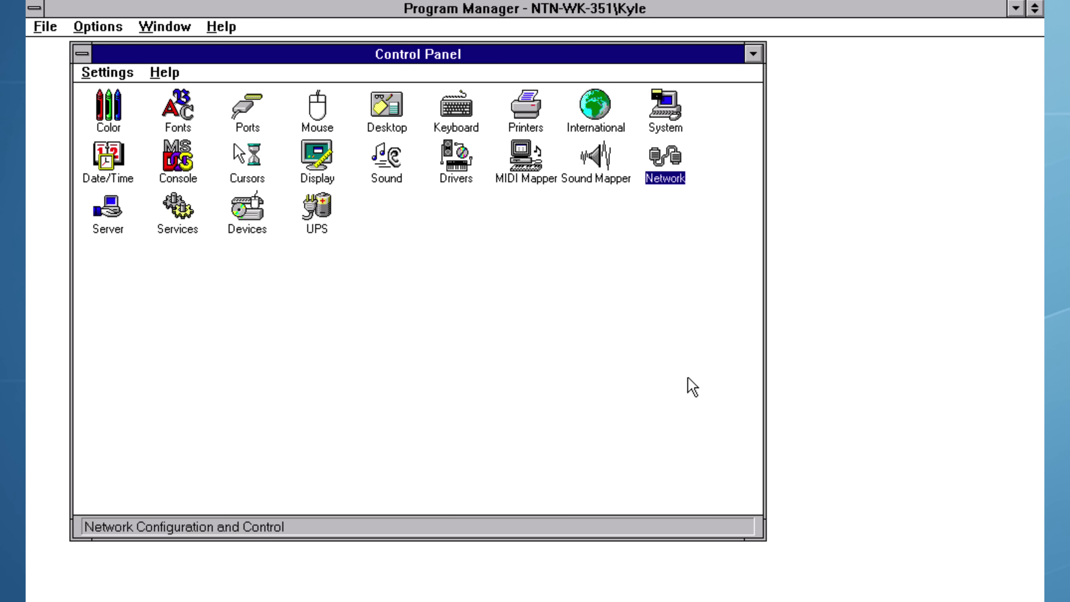
Close Control Panel and run ipconfig in a Command Prompt to show 10.0.2.15
key(End)
key(alt+F4)
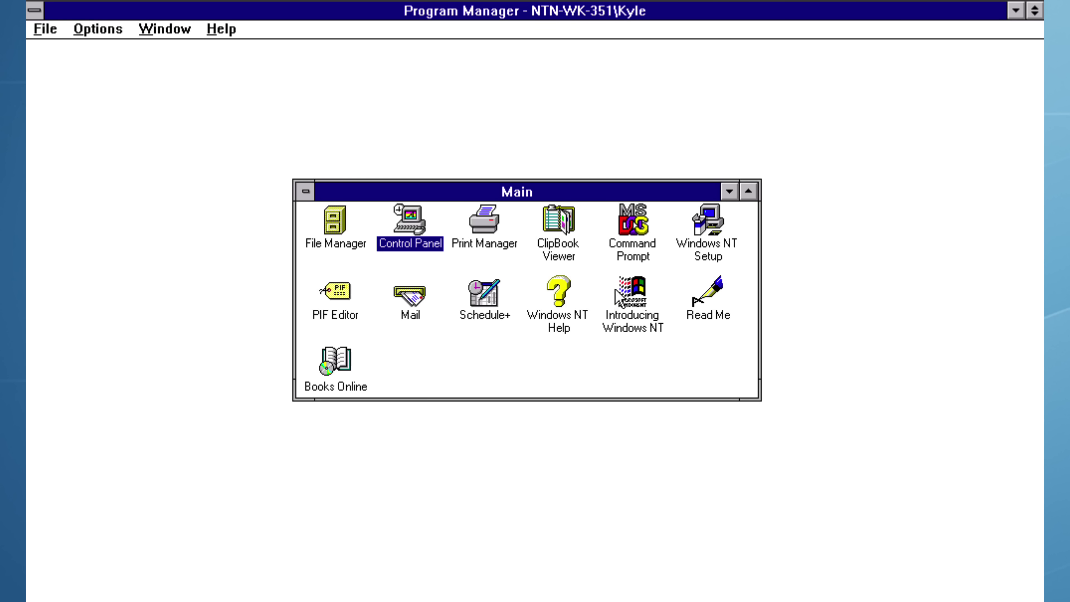
double_click(634, 225)
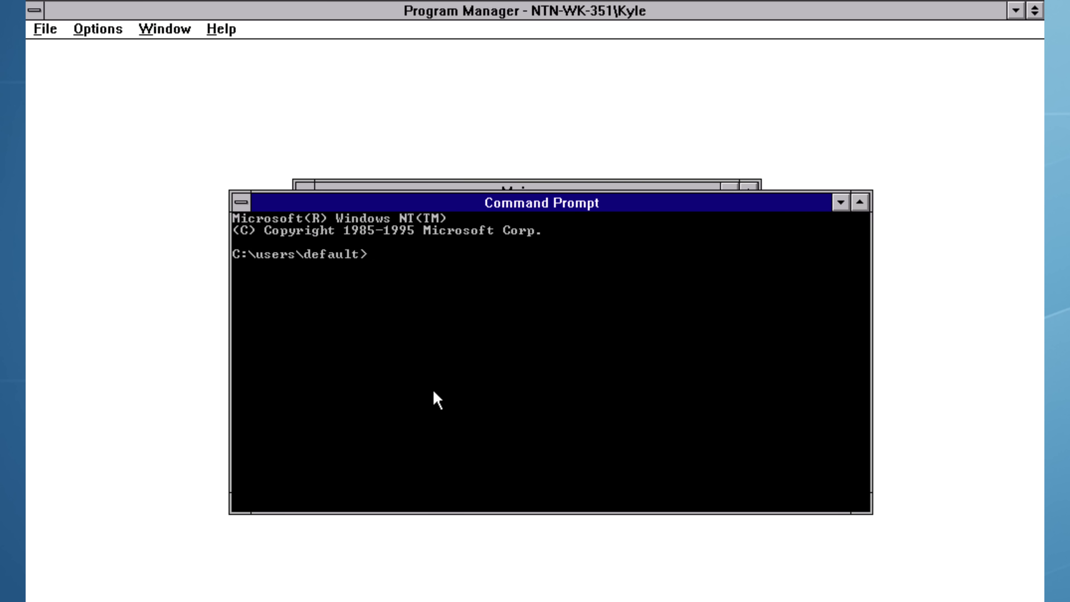
text(ipconfig)
key(Return)
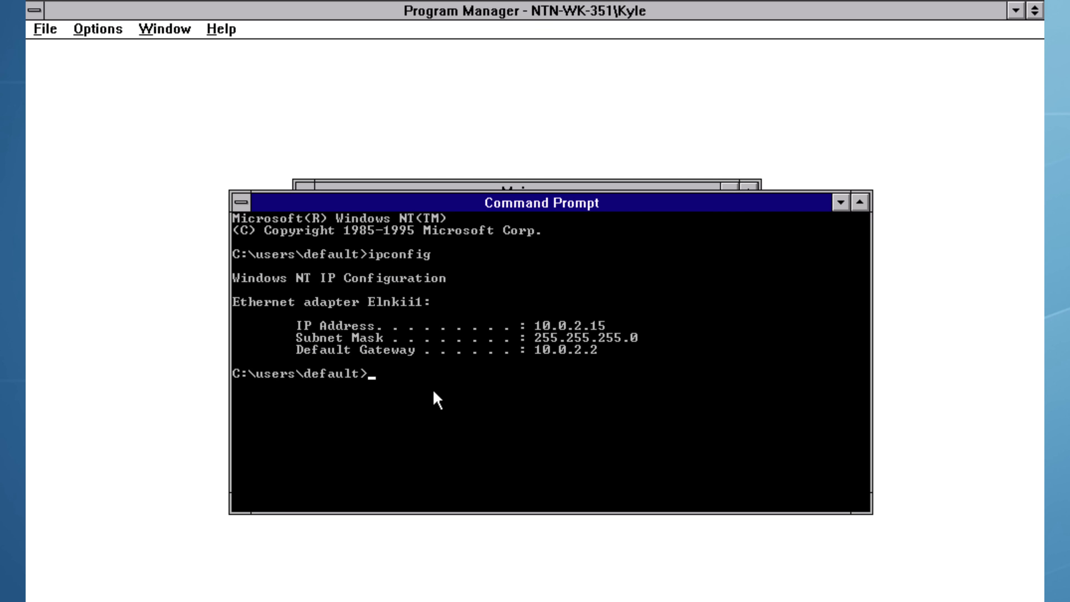
Ping 8.8.8.8 and youtube.com to confirm replies
text(ping 8.8.8.8)
key(Return)
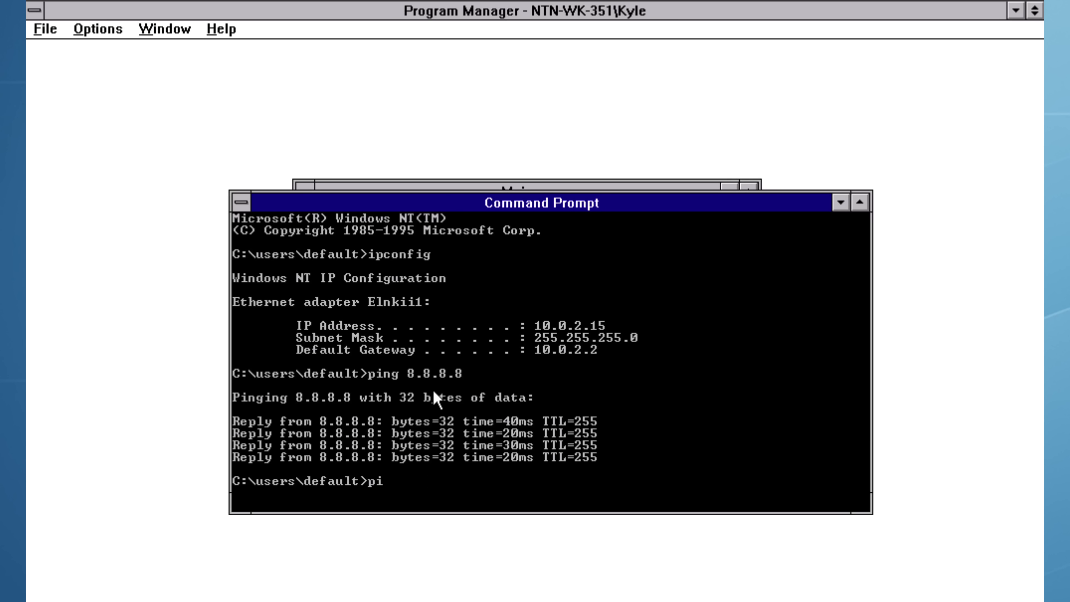
text(ping youtube.com)
key(Return)
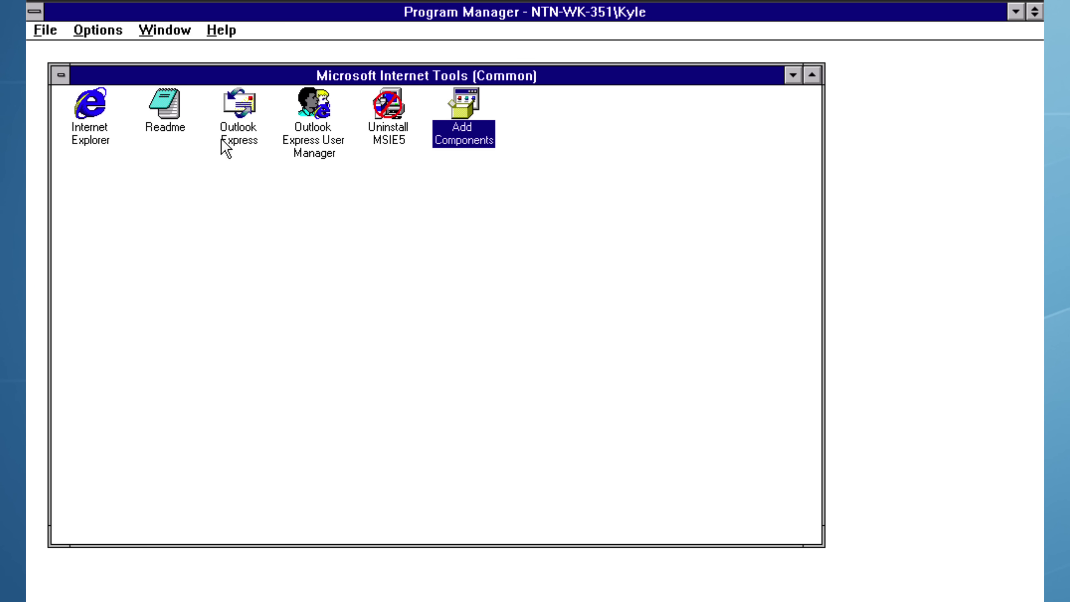
Launch Outlook Express from Microsoft Internet Tools and open Tools > Accounts
click(228, 120)
double_click(228, 120)
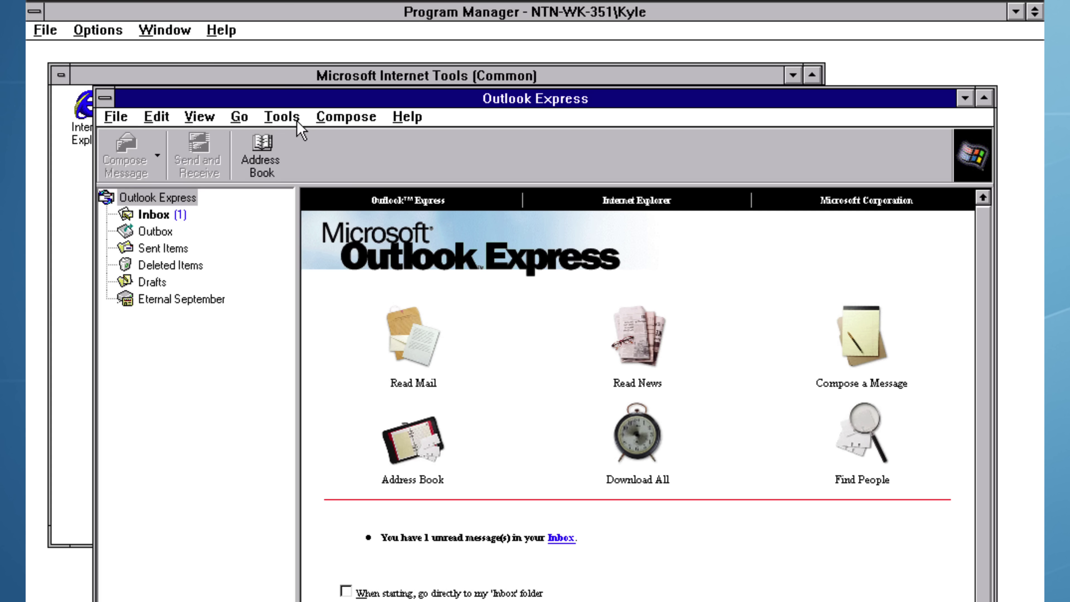
click(282, 117)
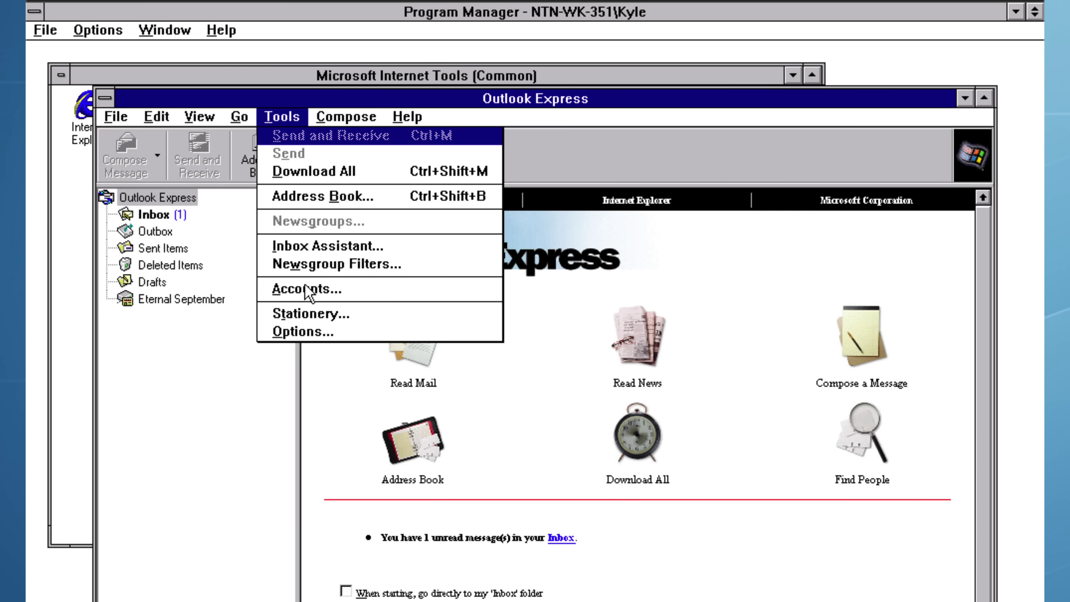
click(310, 291)
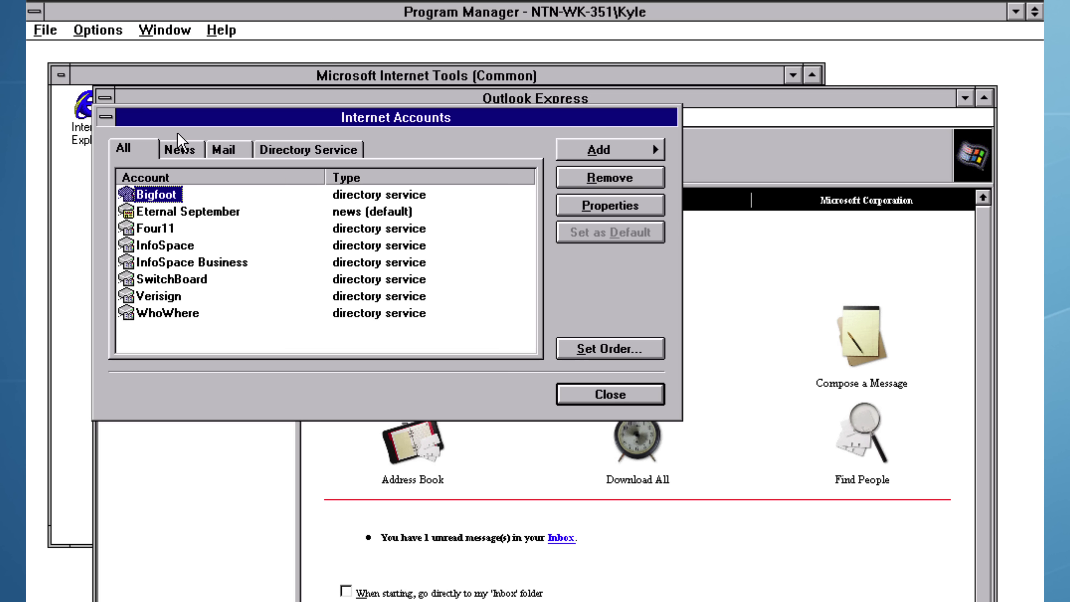
click(182, 153)
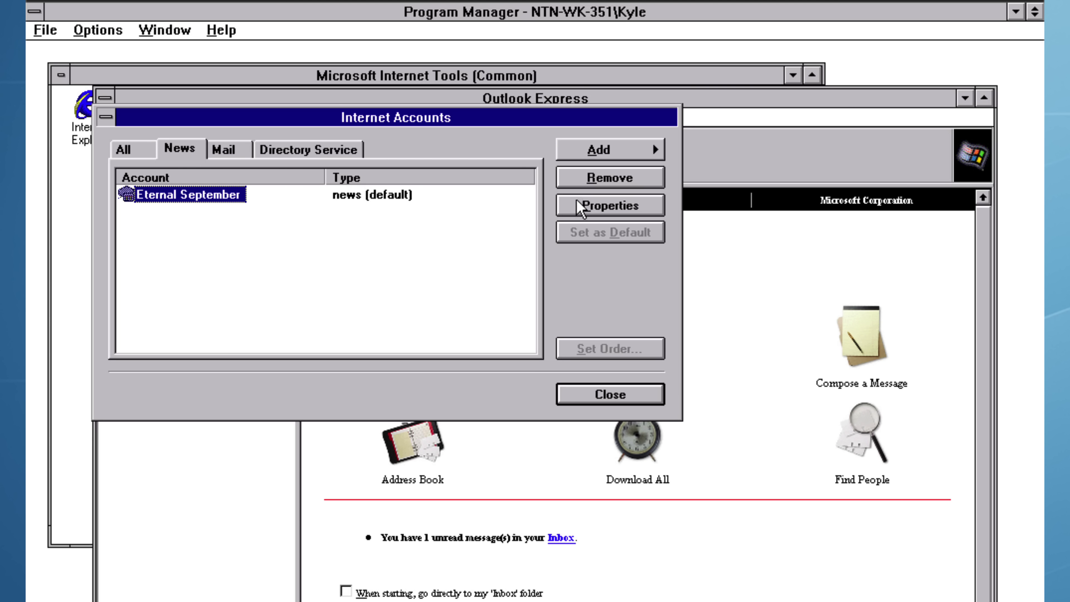
click(577, 209)
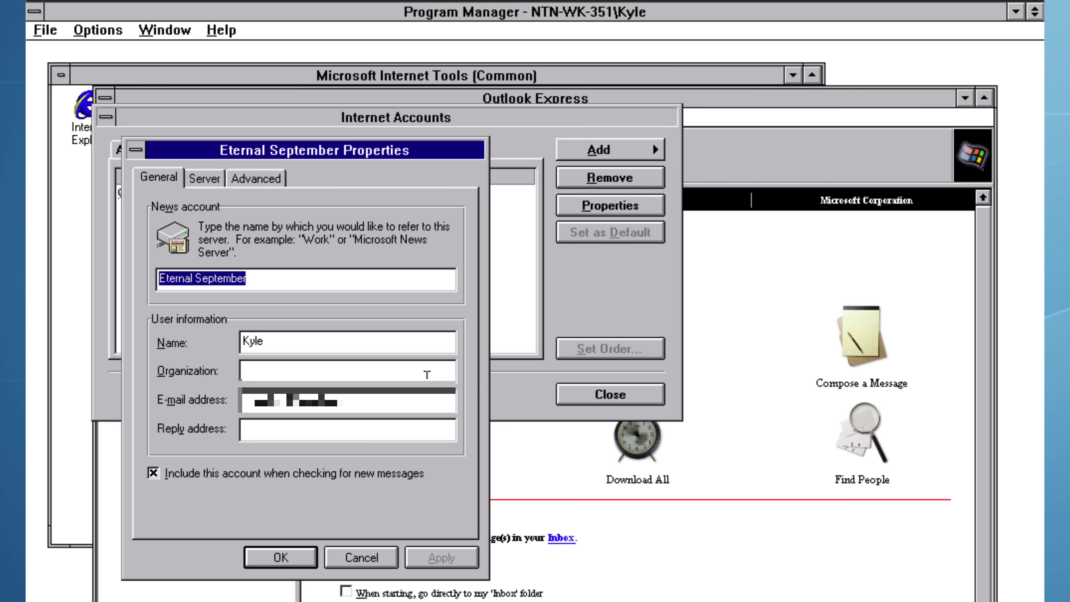
click(208, 170)
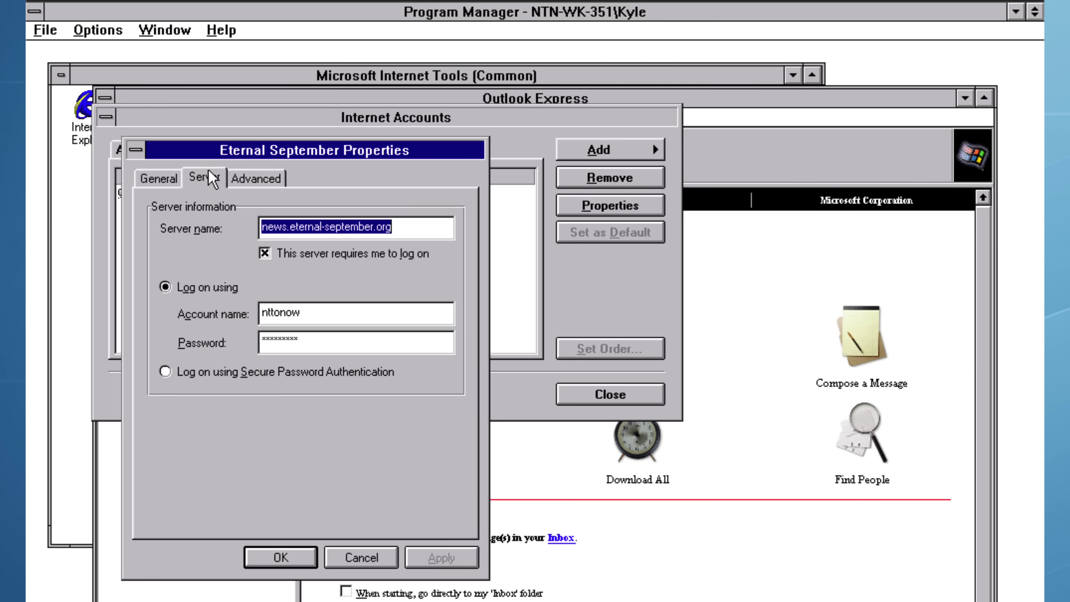
click(392, 230)
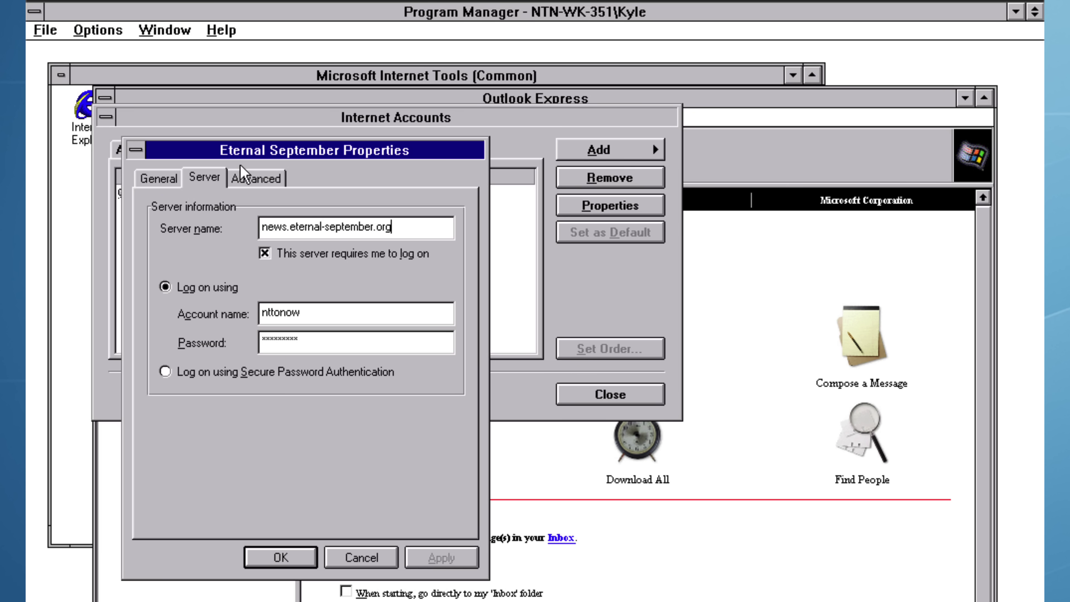
click(256, 181)
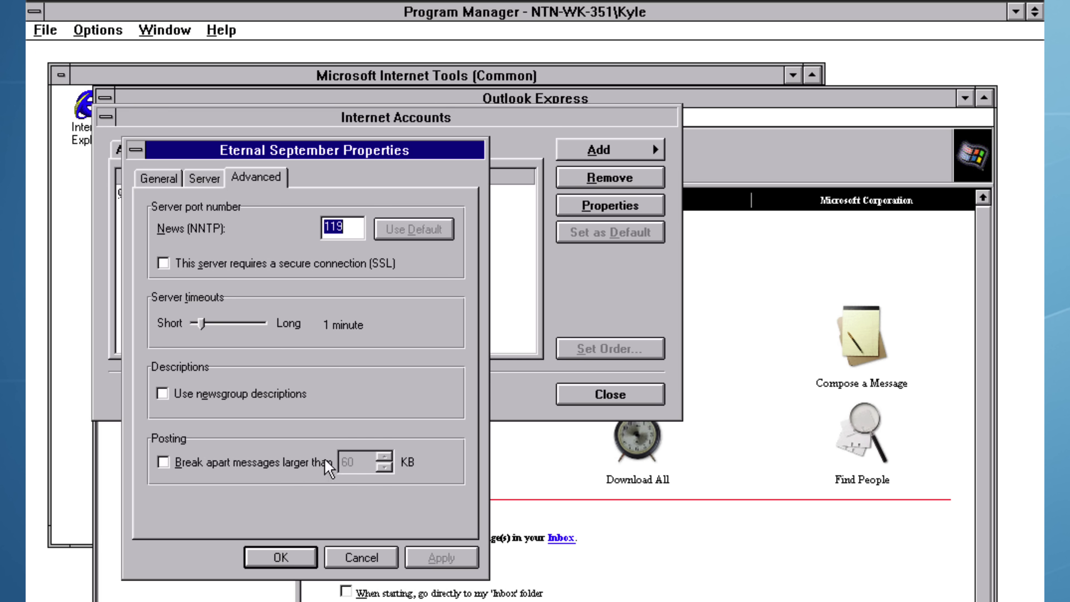
click(306, 562)
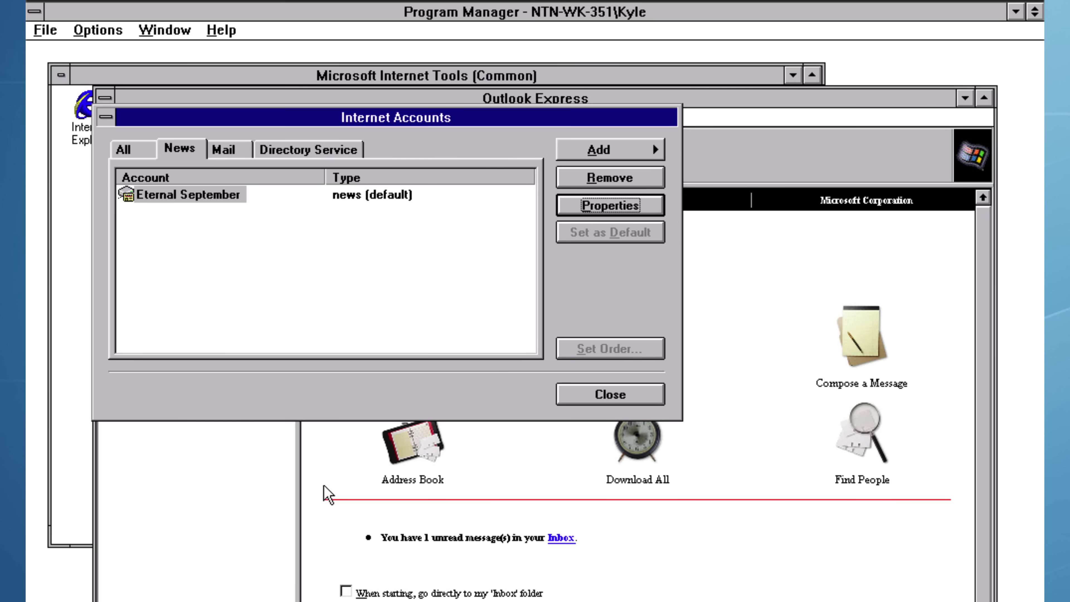
Close the accounts manager and subscribe to alt.travel from the newsgroup list
click(562, 400)
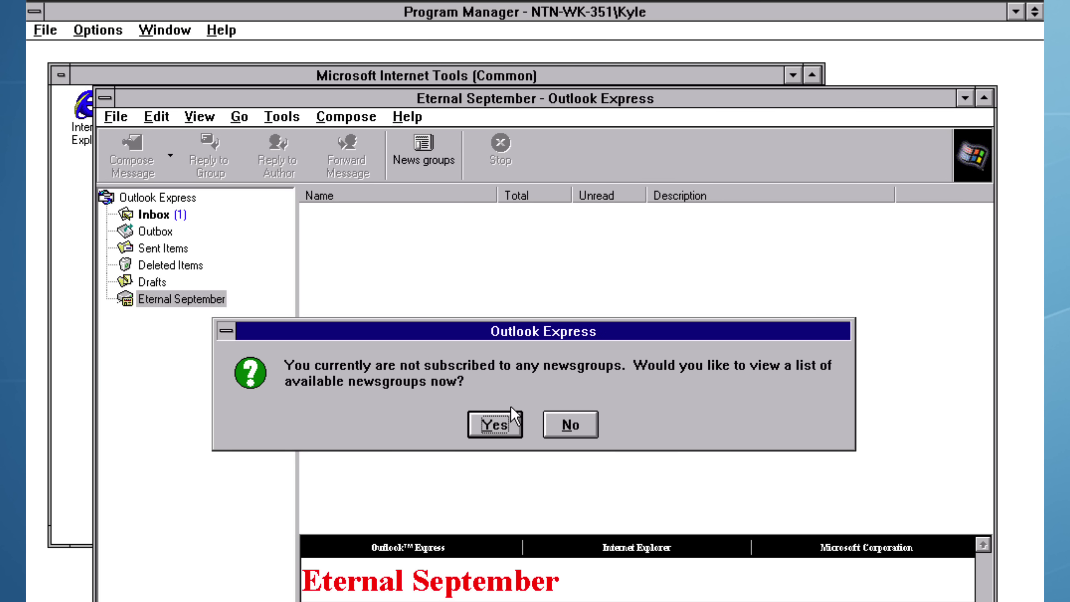
click(507, 422)
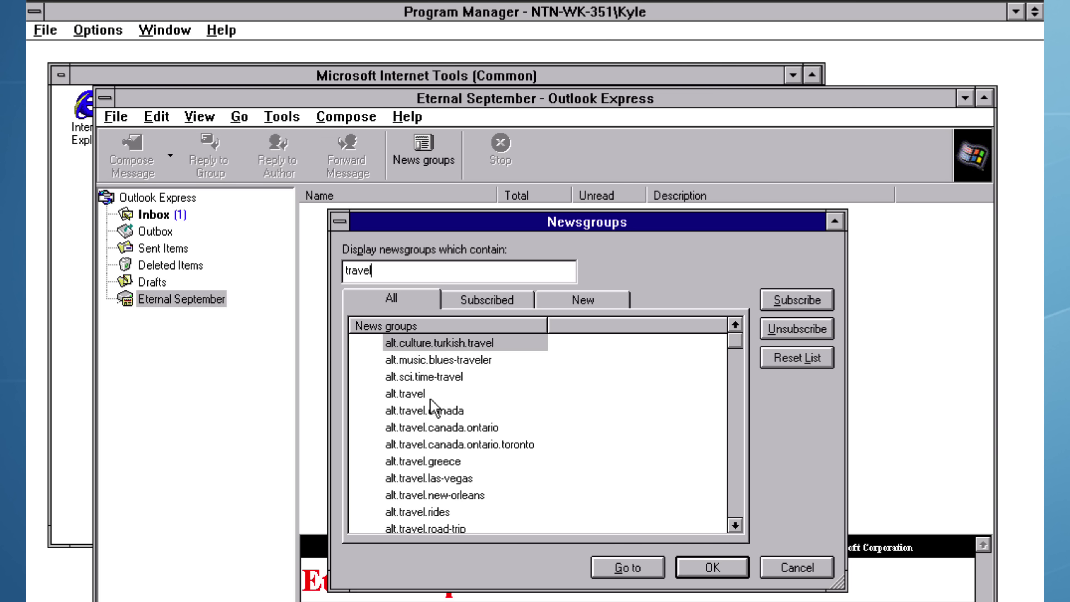
click(421, 394)
click(764, 306)
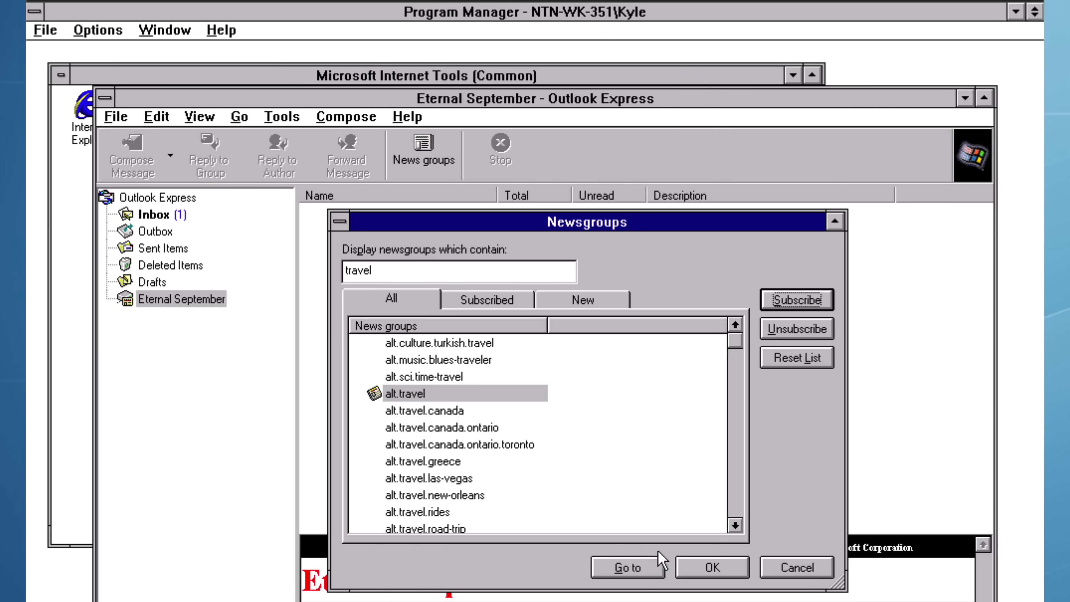
click(685, 568)
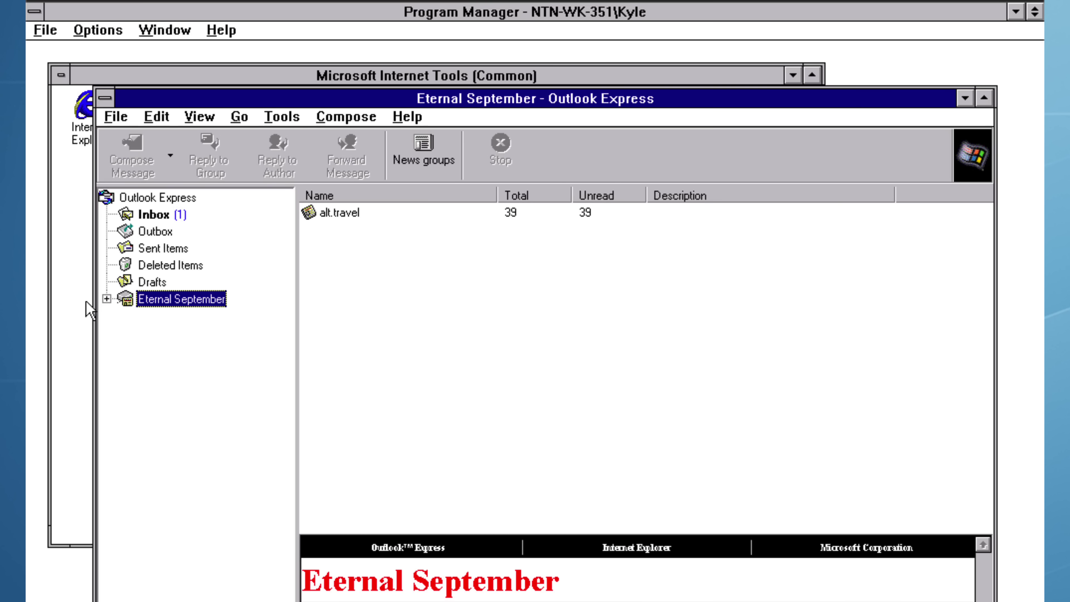
Open alt.travel under Eternal September and read the "Travelers Bill Of Rights" message
click(106, 298)
click(151, 315)
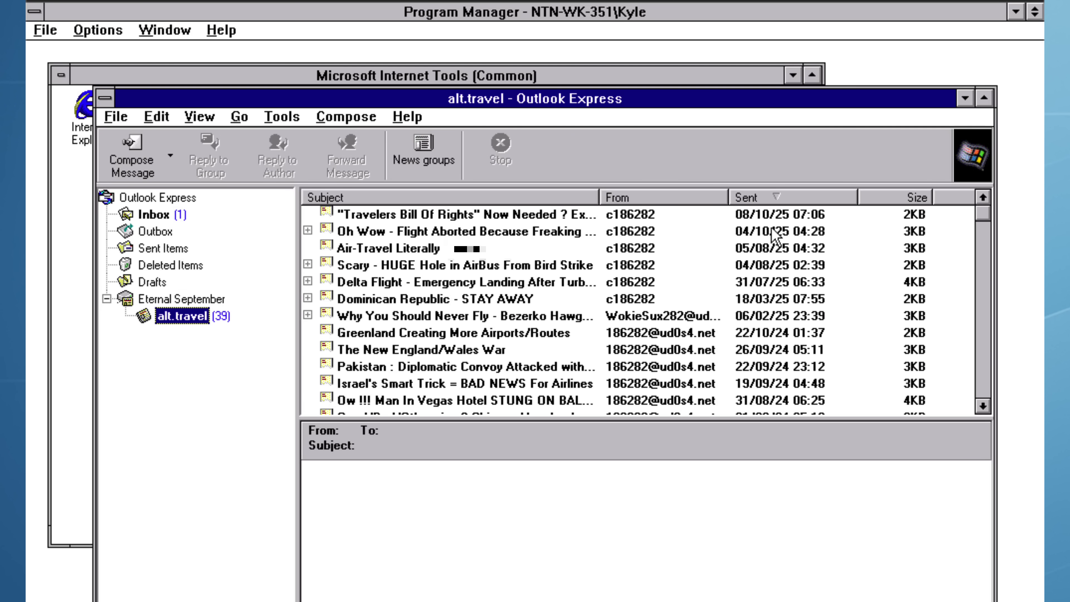
click(536, 216)
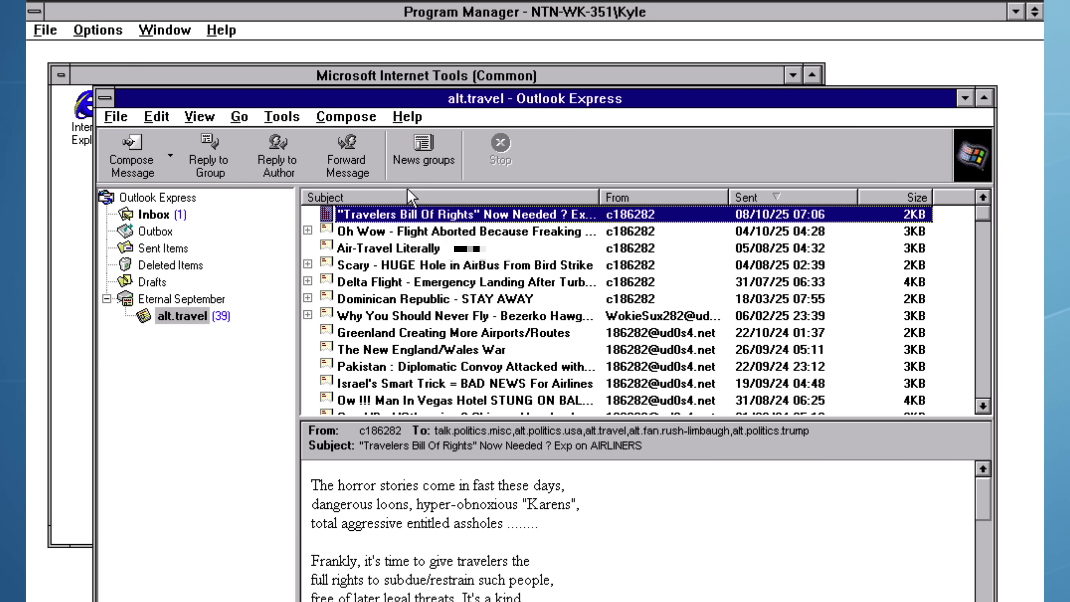
Filter newsgroups by "windows" and subscribe to alt.comp.os.windows-xp
click(418, 173)
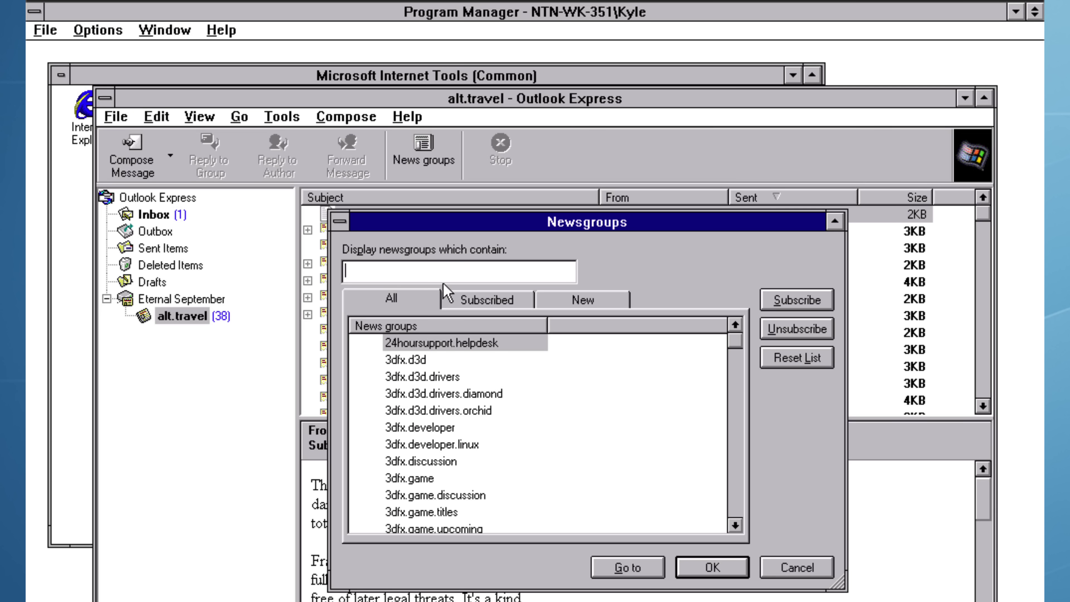
text(windows)
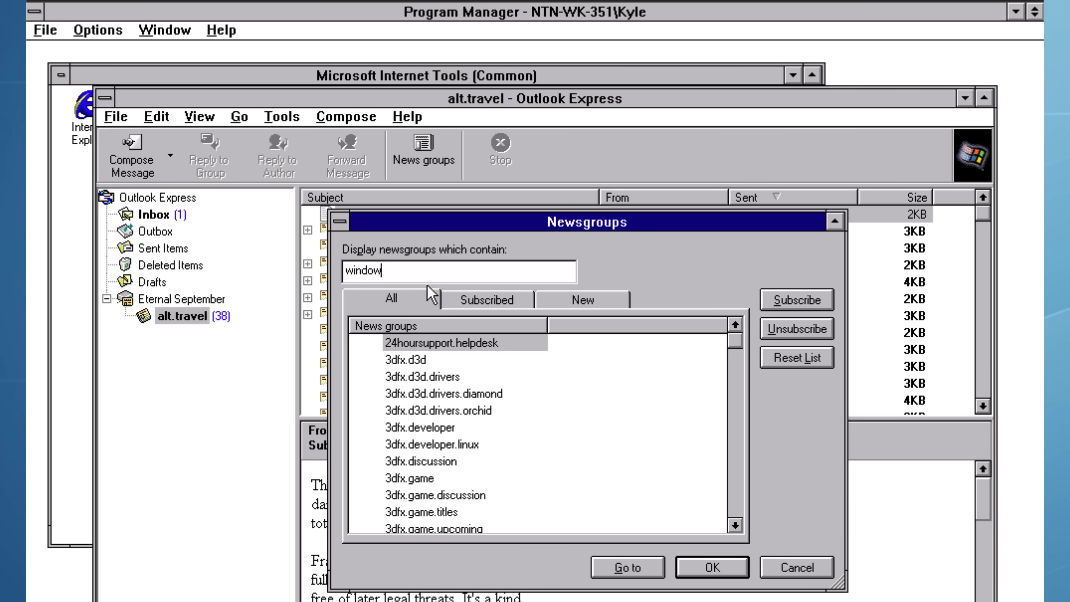
click(503, 461)
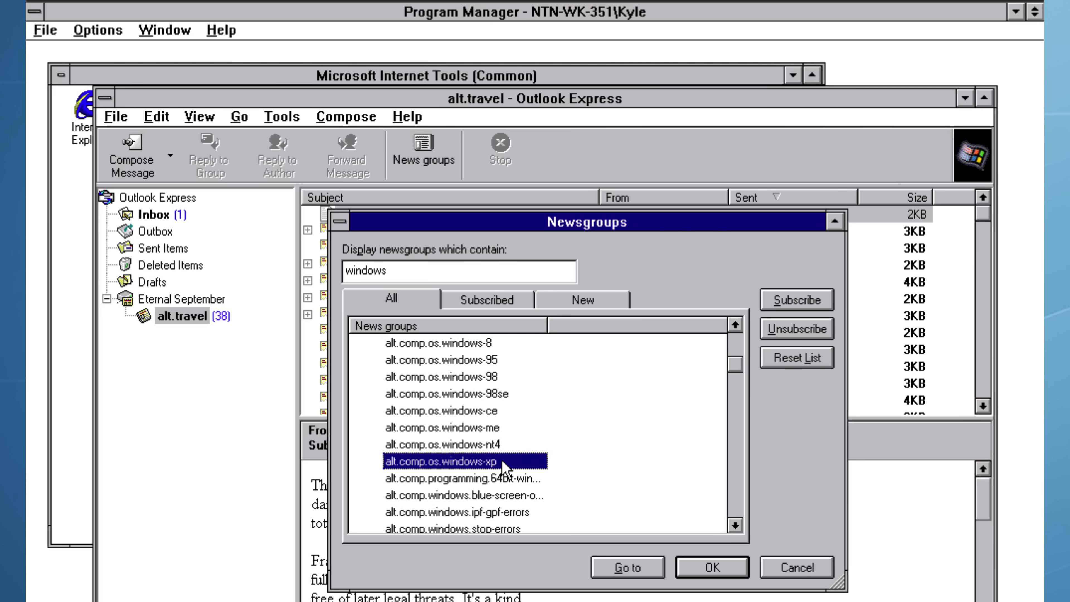
click(782, 302)
click(682, 567)
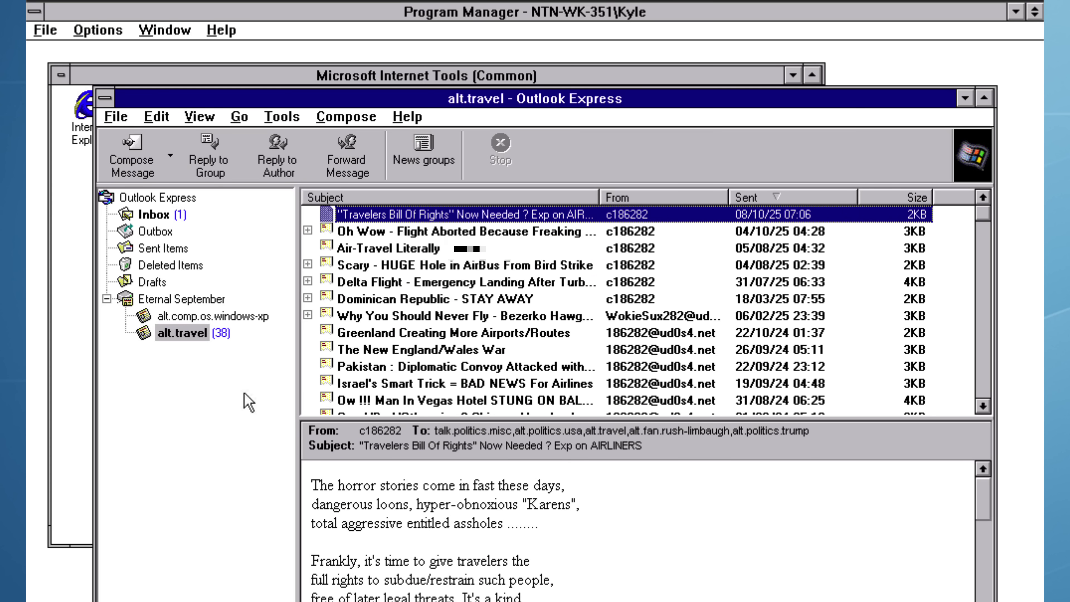
Open alt.comp.os.windows-xp and read the "XPSP3 - It's Malware - I think?" post
click(192, 318)
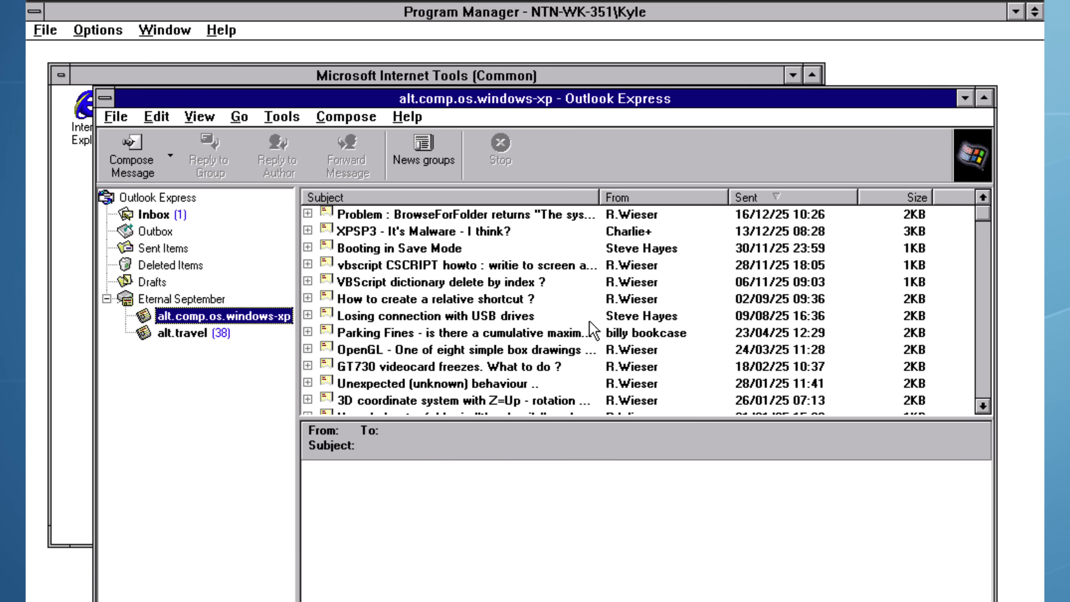
click(447, 233)
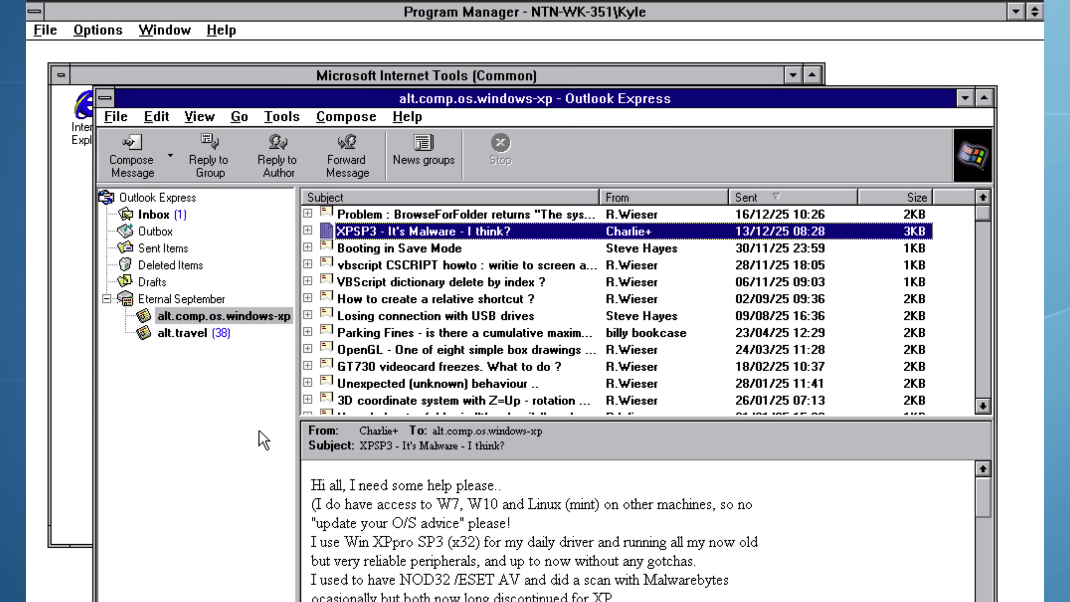
scroll(263, 441, down, 3)
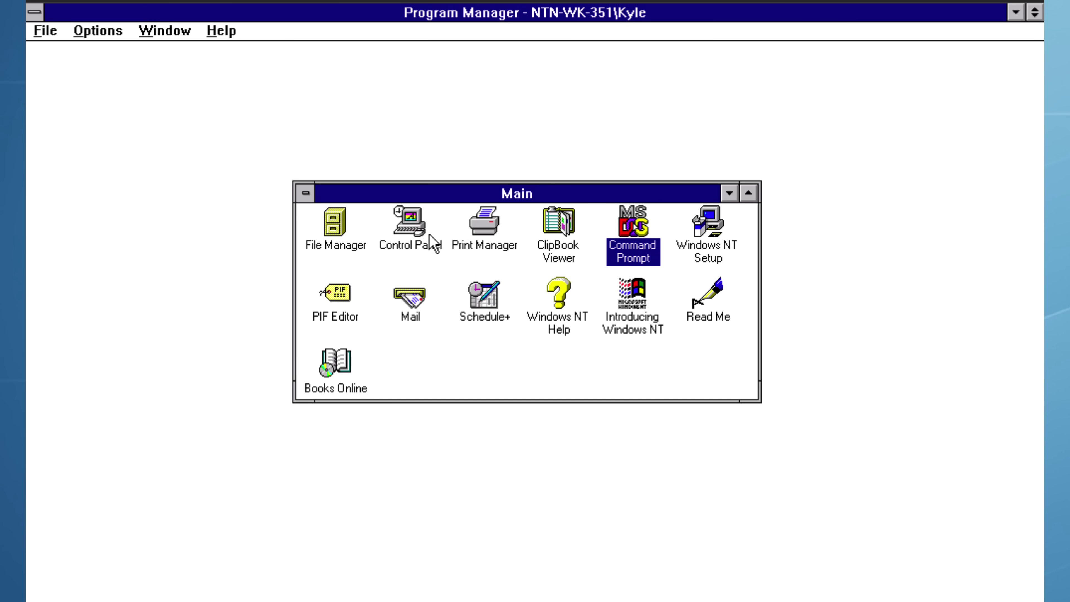
Open the Creative Labs Sound Blaster driver's setup in Control Panel Drivers and check MPU401 I/O address options
double_click(402, 235)
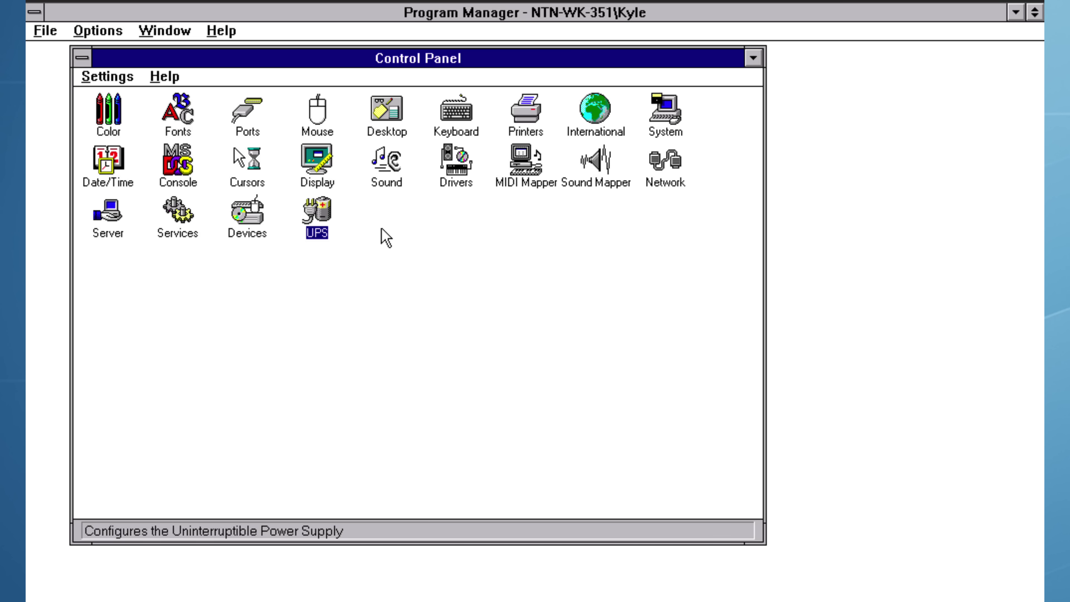
double_click(447, 179)
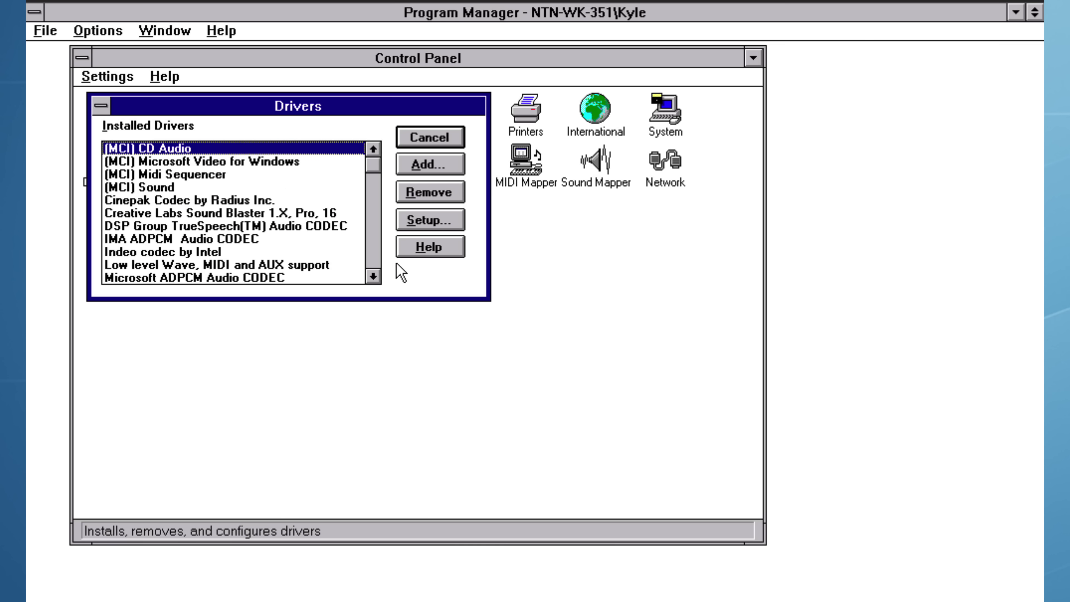
click(255, 213)
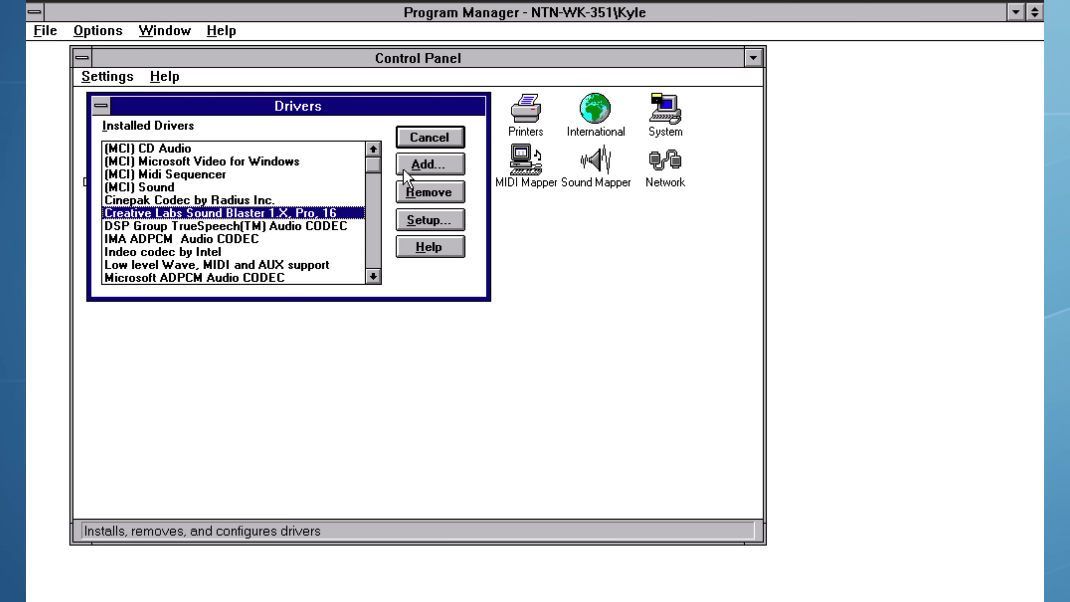
click(410, 221)
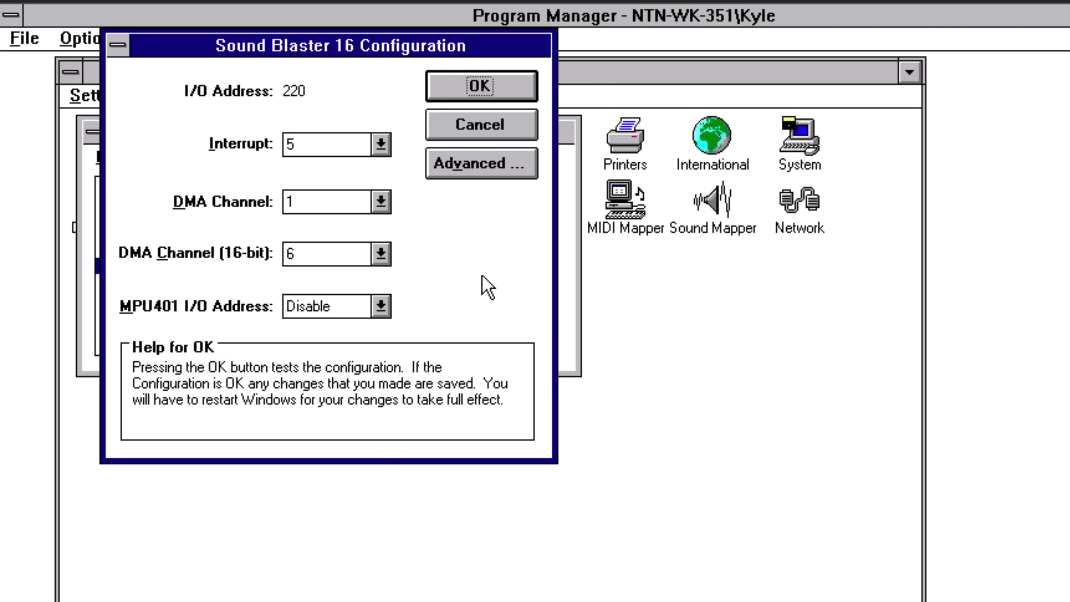
click(383, 312)
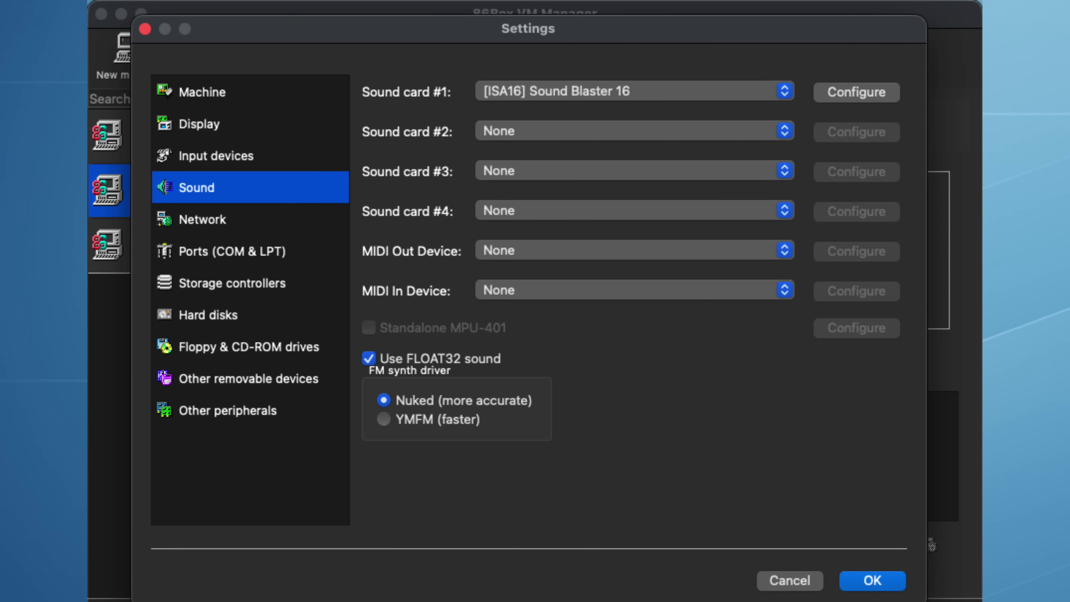
Check the emulated Sound Blaster 16 configuration, leaving the MPU-401 address disabled
click(857, 92)
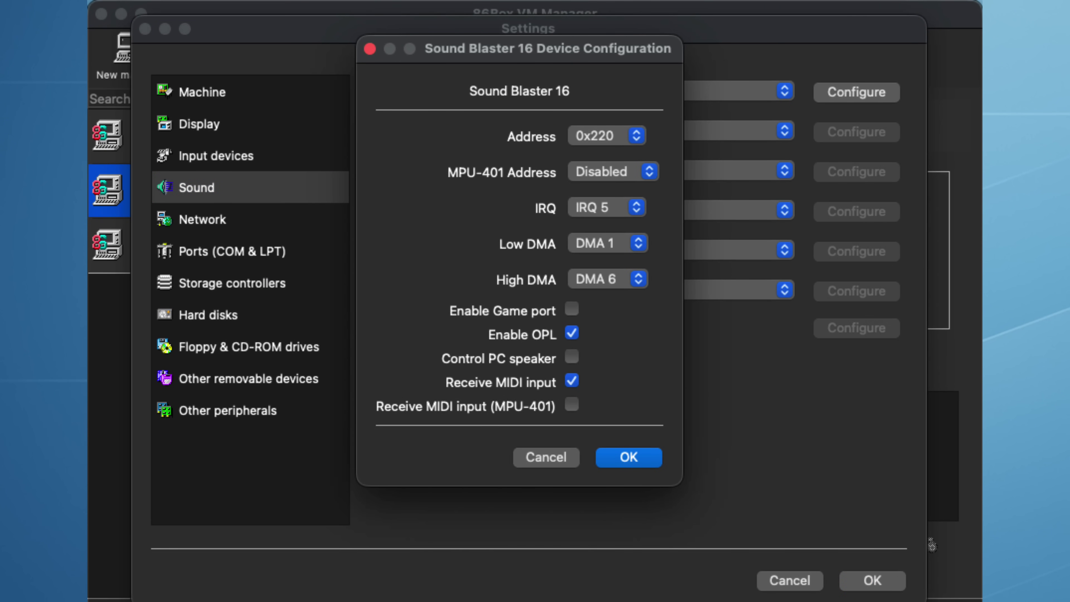
click(613, 171)
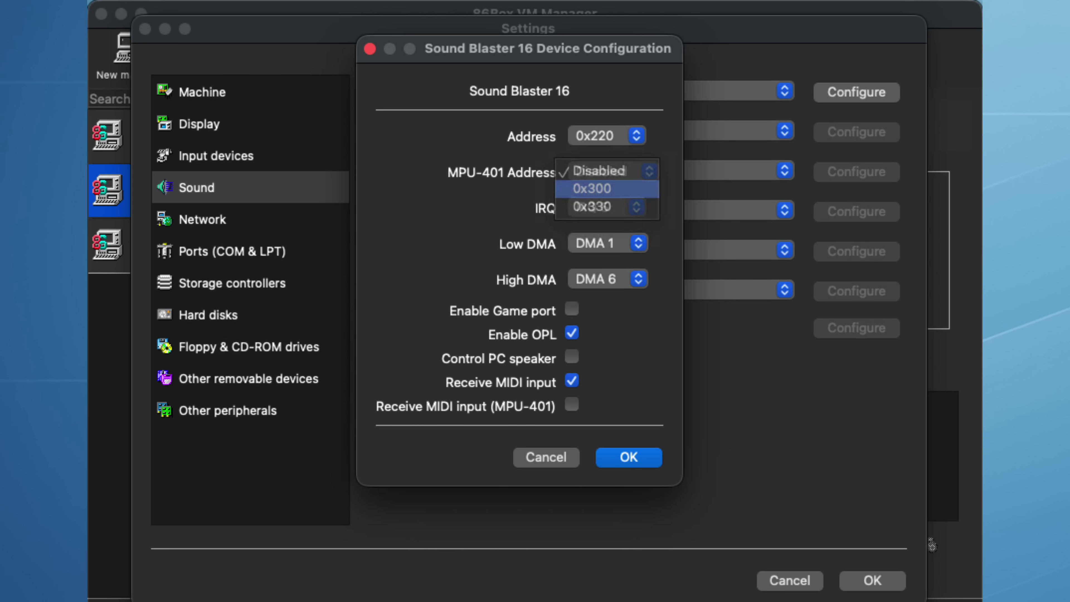
key(Escape)
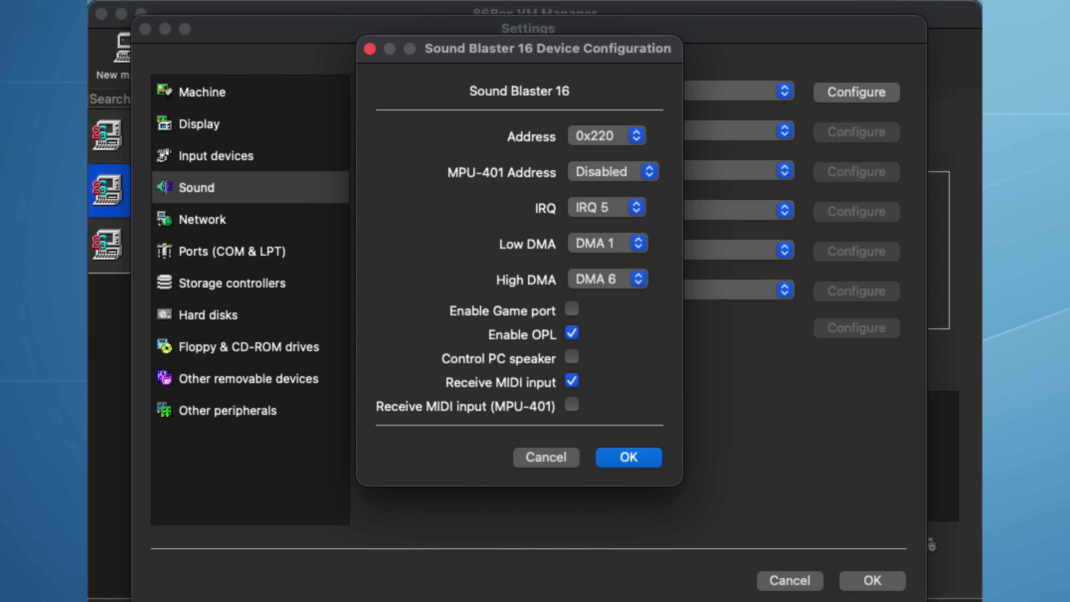
key(Return)
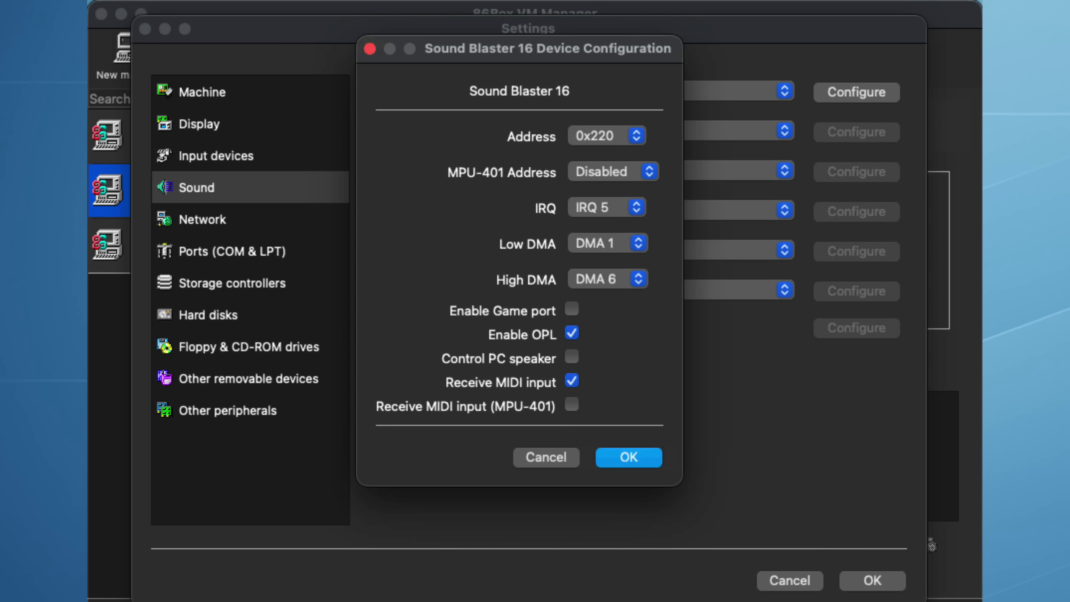
Check the Adaptec AHA-154xCF storage controller configuration, keeping its address at 0x330
click(231, 283)
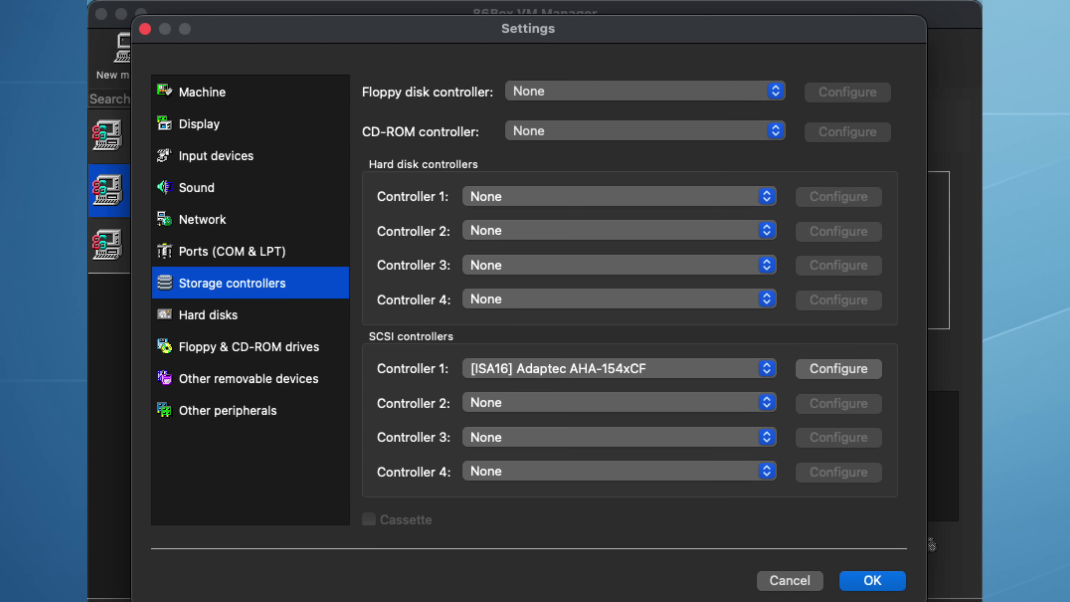
click(838, 369)
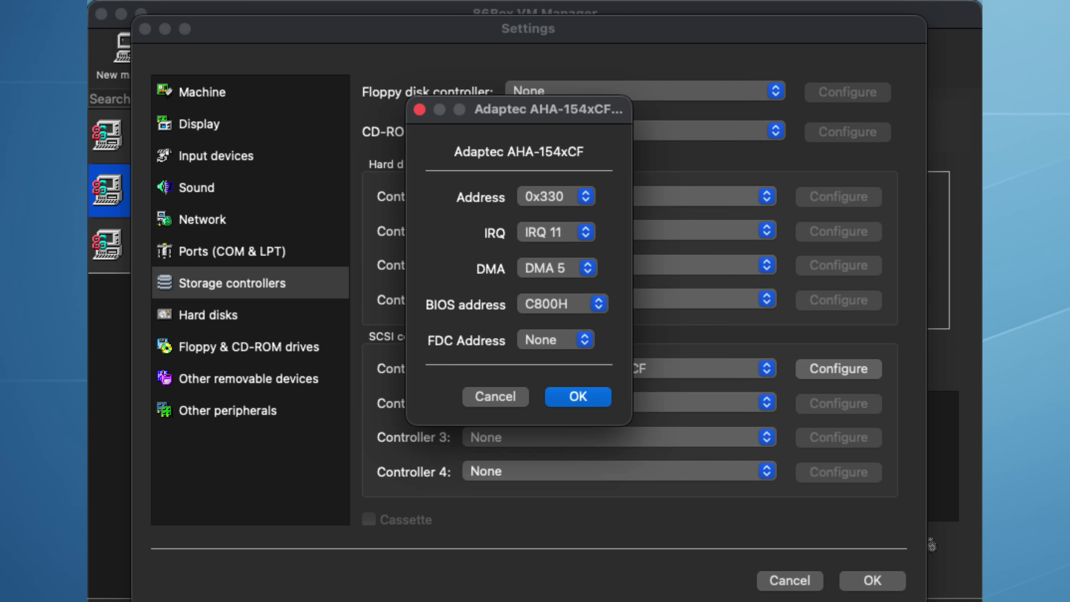
click(556, 196)
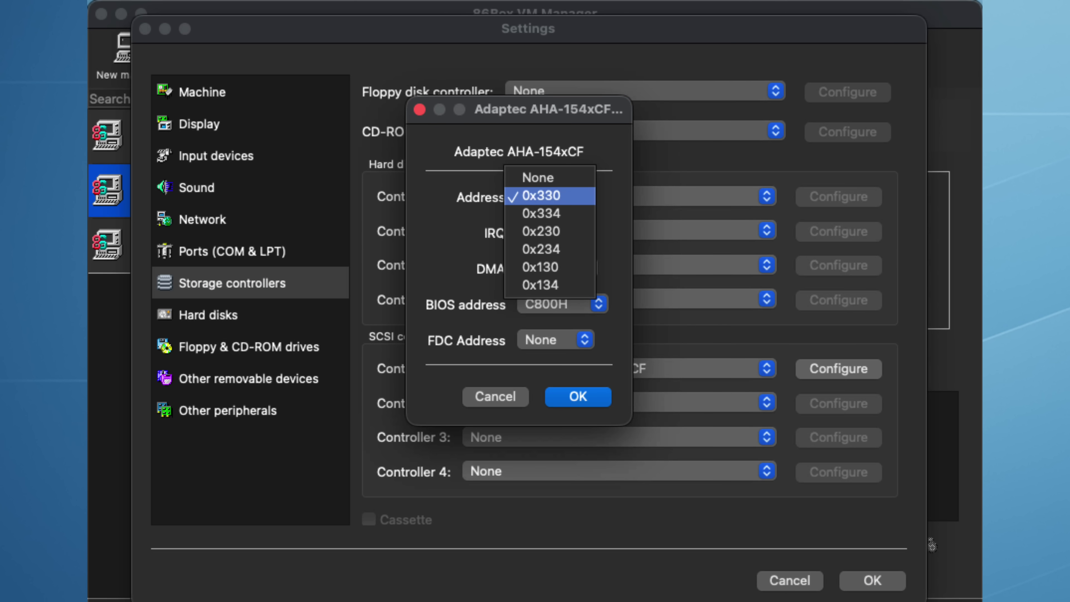
key(Return)
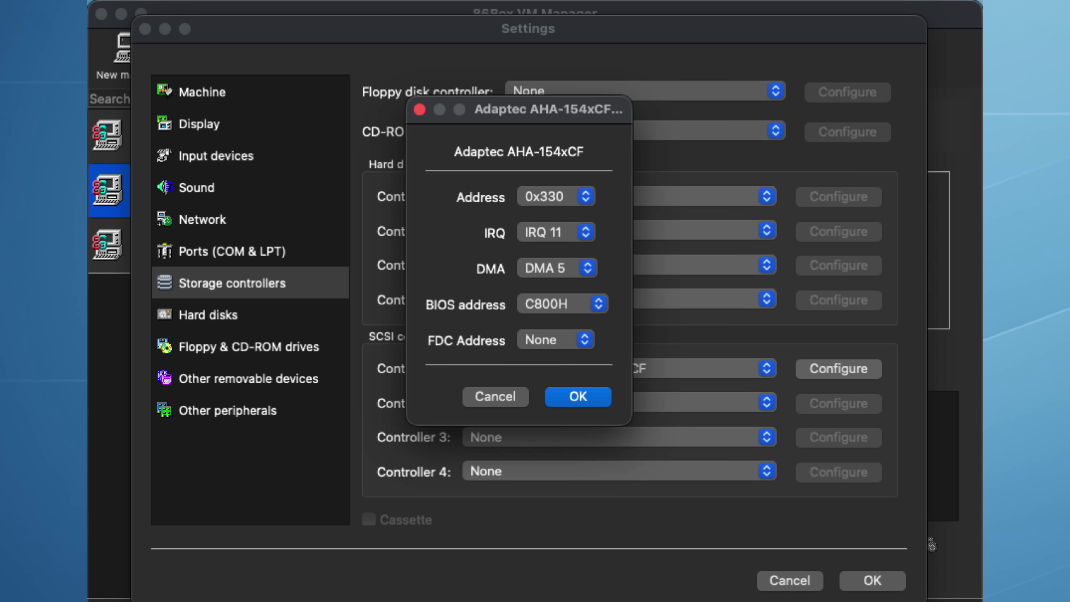
key(Return)
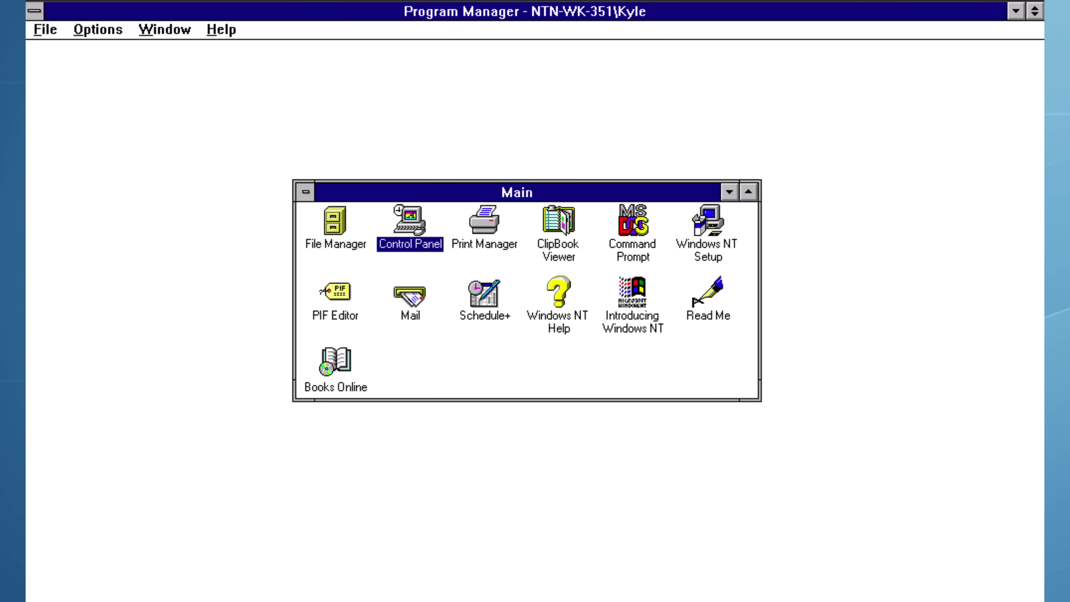
Launch RealPlayer 5.0 from the Real group, postpone registration, and view the About RealPlayer box
double_click(354, 575)
double_click(381, 333)
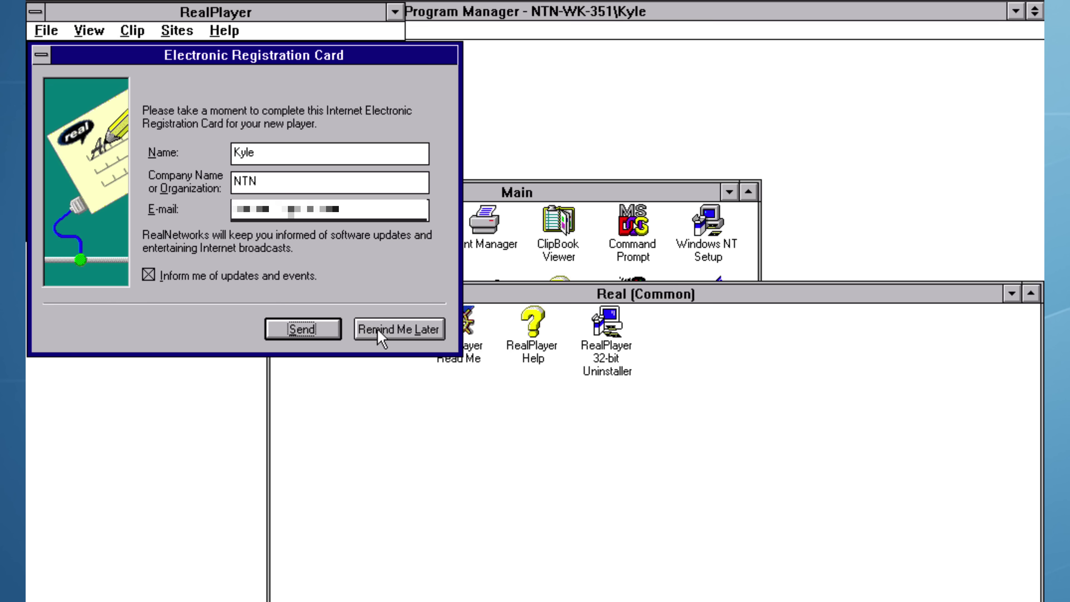
click(378, 329)
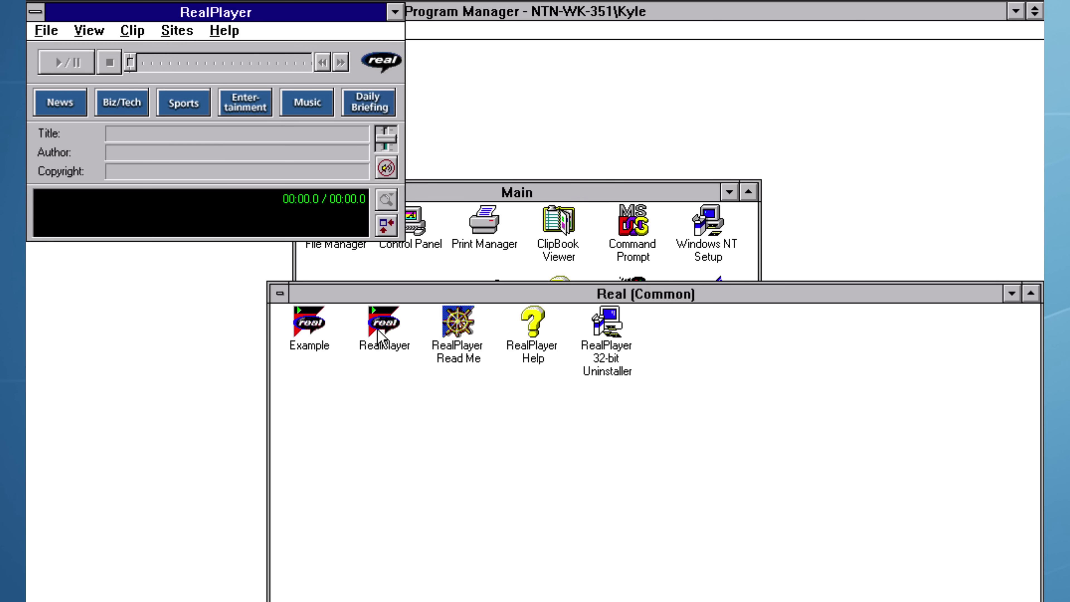
click(236, 30)
click(272, 169)
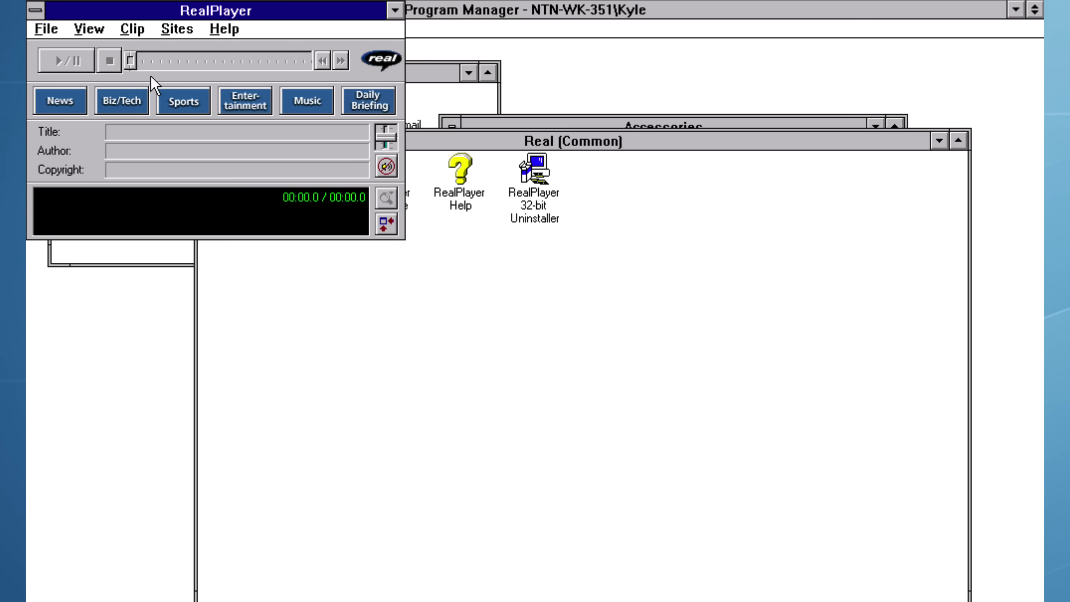
Stream the preset RealVideo clip URL through File > Open Location
click(48, 30)
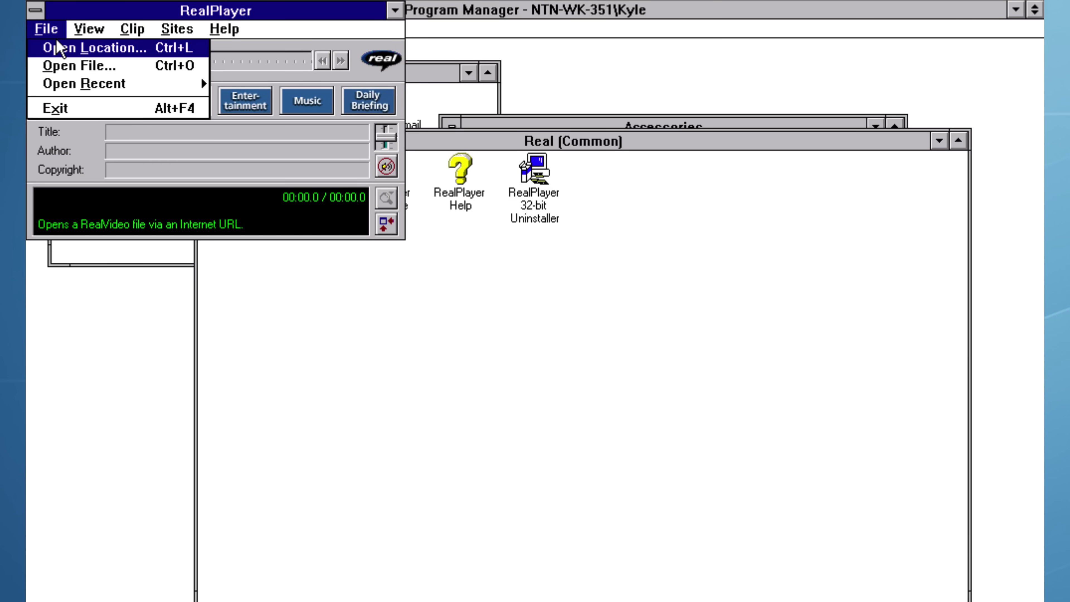
click(329, 377)
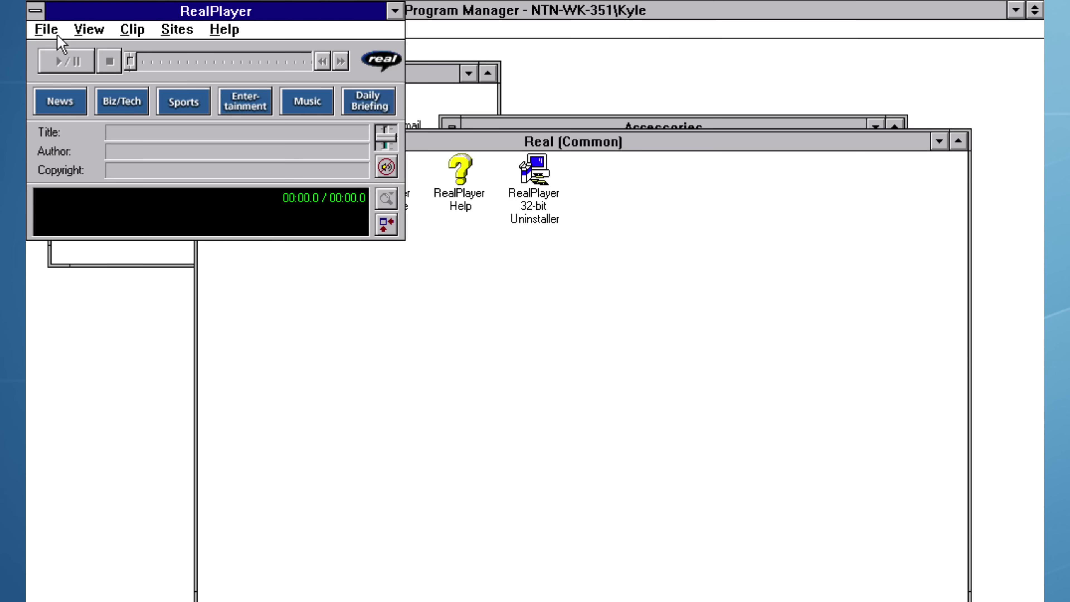
click(57, 36)
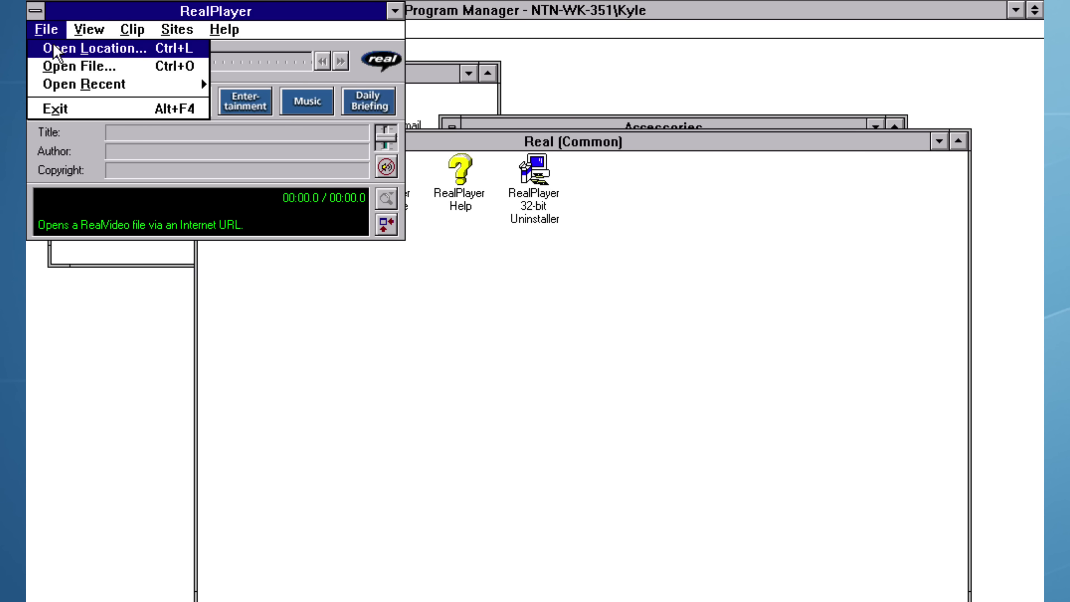
click(56, 46)
click(352, 85)
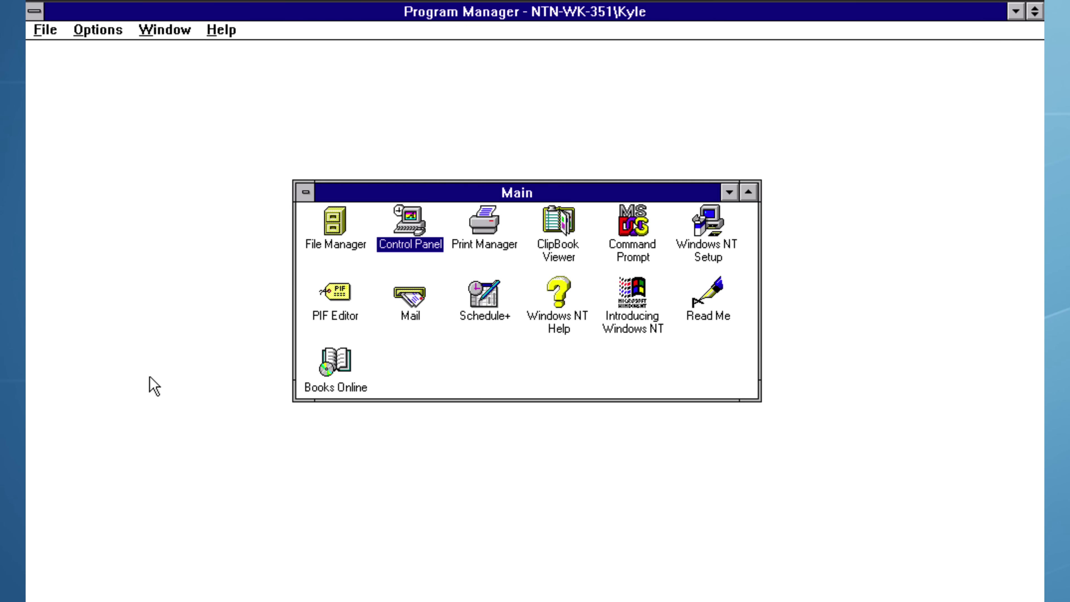
Launch Eudora Light and review its Checking Mail and Hosts options, highlighting the POP account's domain
double_click(402, 598)
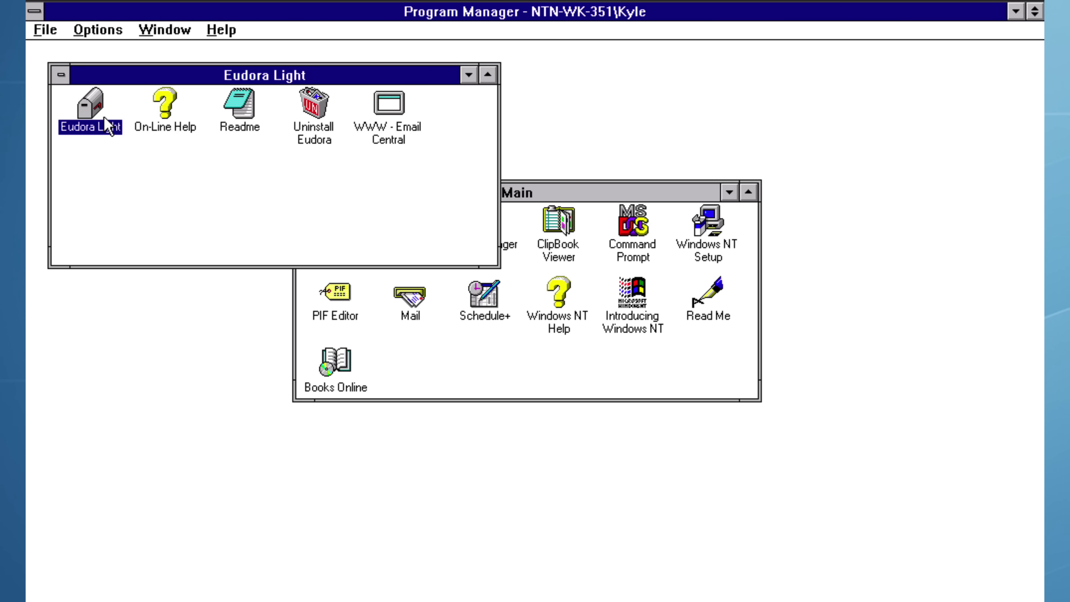
double_click(108, 127)
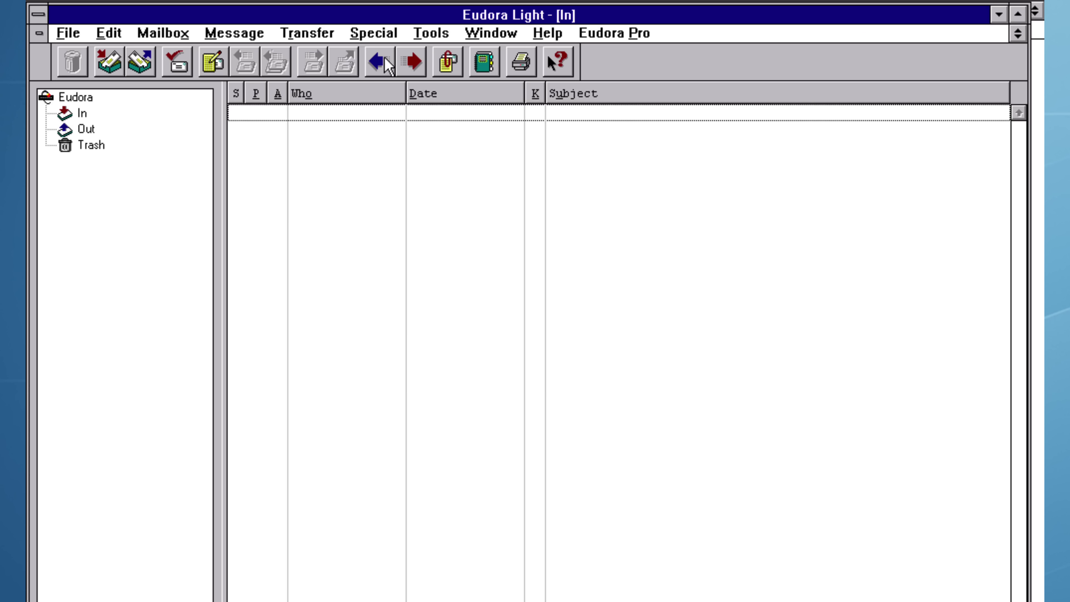
click(434, 33)
click(477, 164)
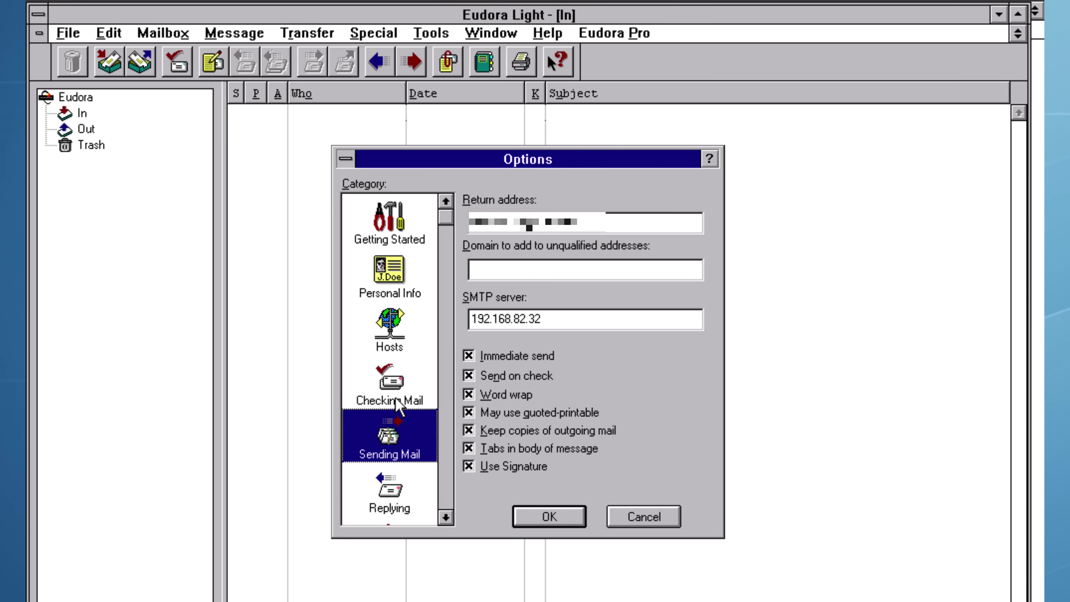
click(396, 402)
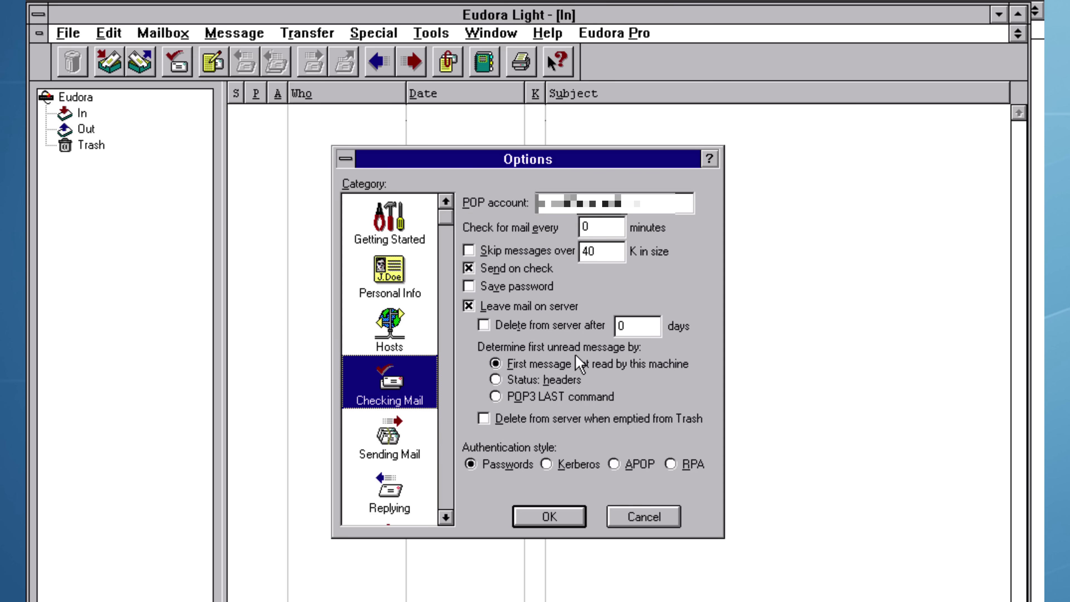
click(399, 333)
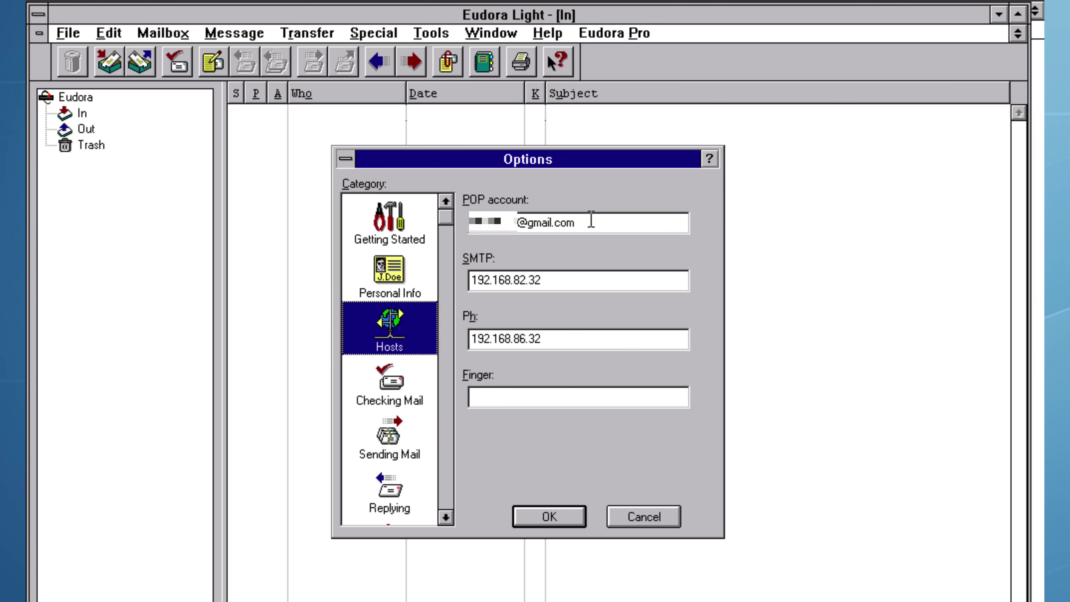
drag(587, 223, 534, 229)
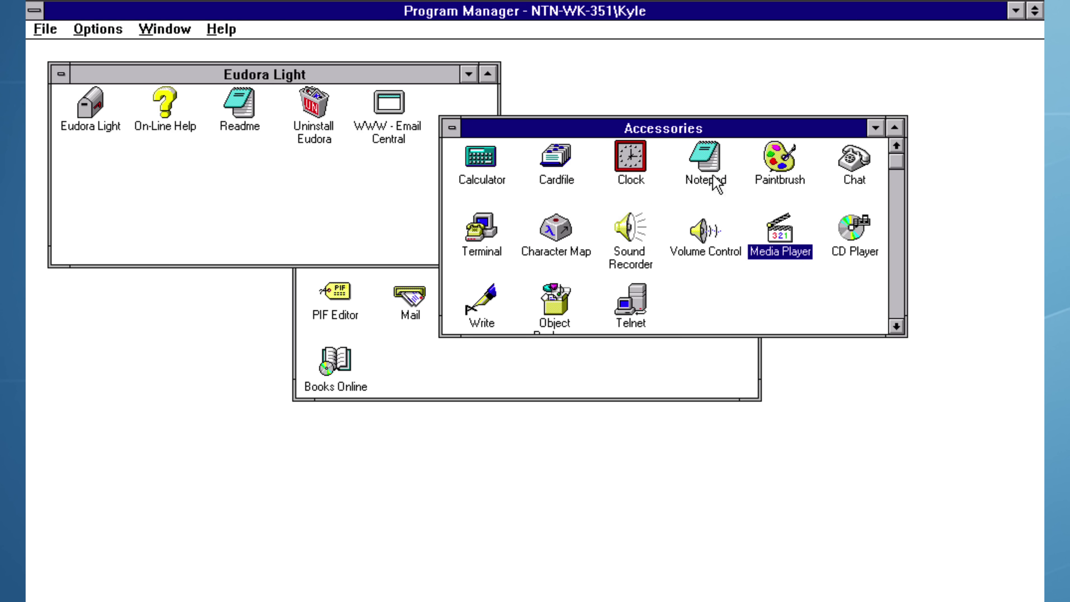
Open the HOSTS file from c:\winnt35\system32\drivers\etc in Notepad, listing All Files
double_click(712, 175)
click(108, 78)
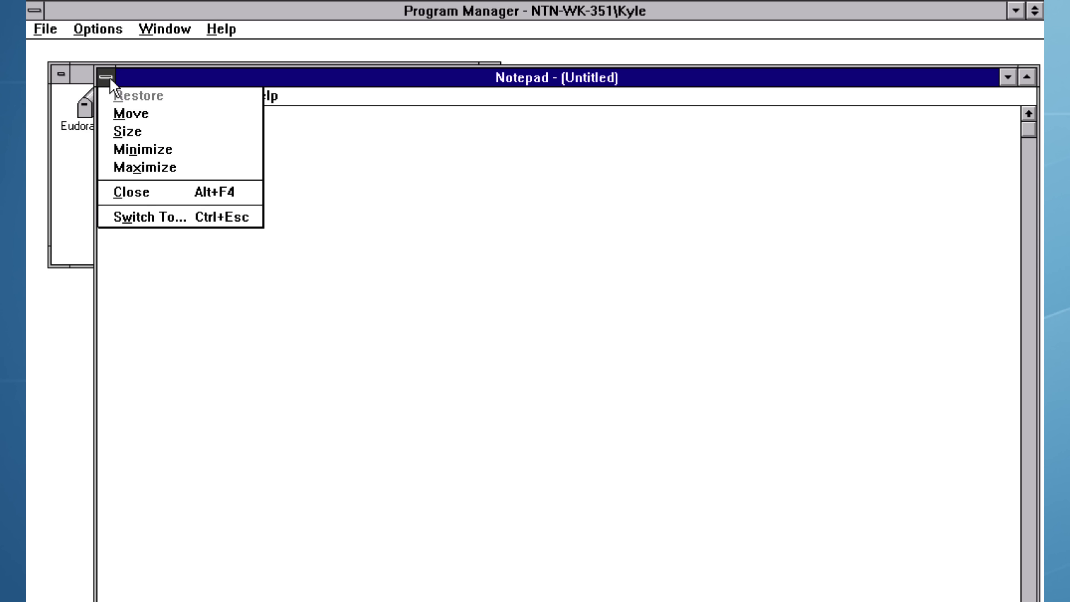
key(Right)
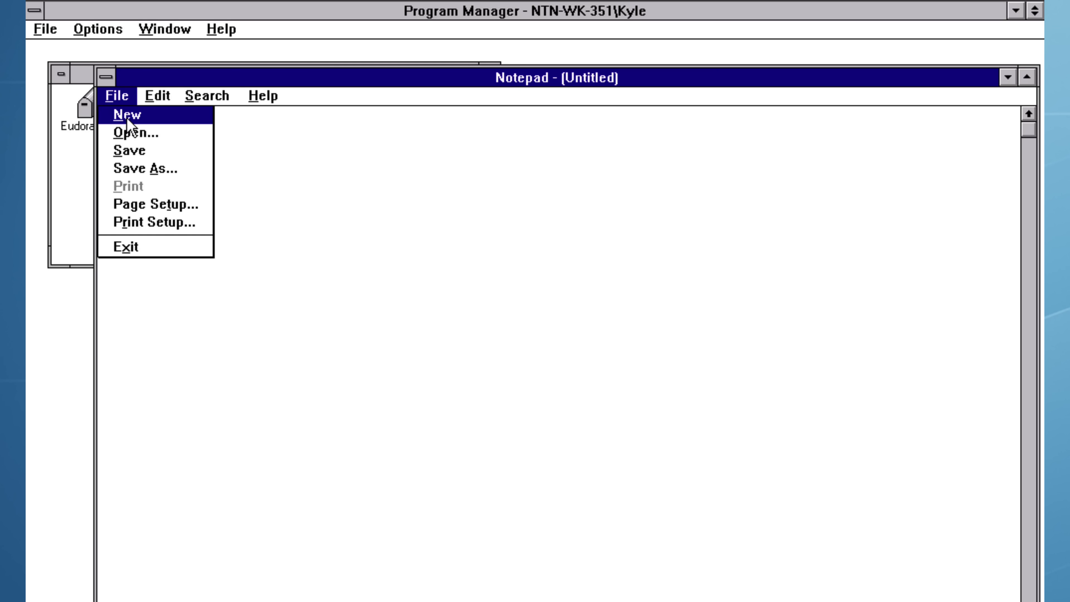
click(149, 134)
double_click(375, 203)
click(504, 302)
click(504, 302)
double_click(459, 300)
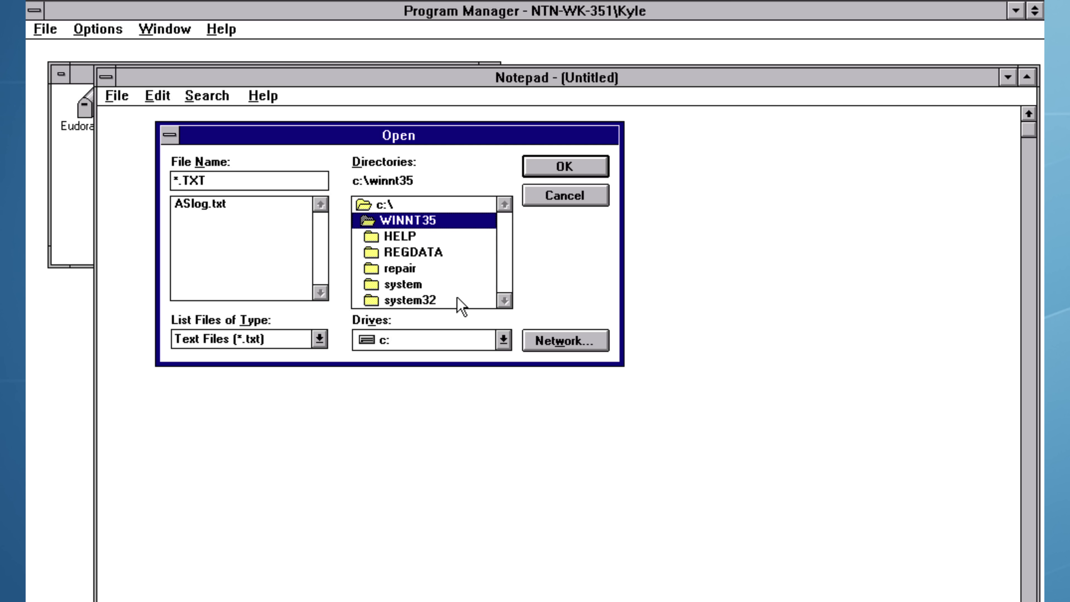
double_click(458, 300)
double_click(421, 268)
double_click(421, 268)
click(200, 342)
click(200, 370)
double_click(212, 198)
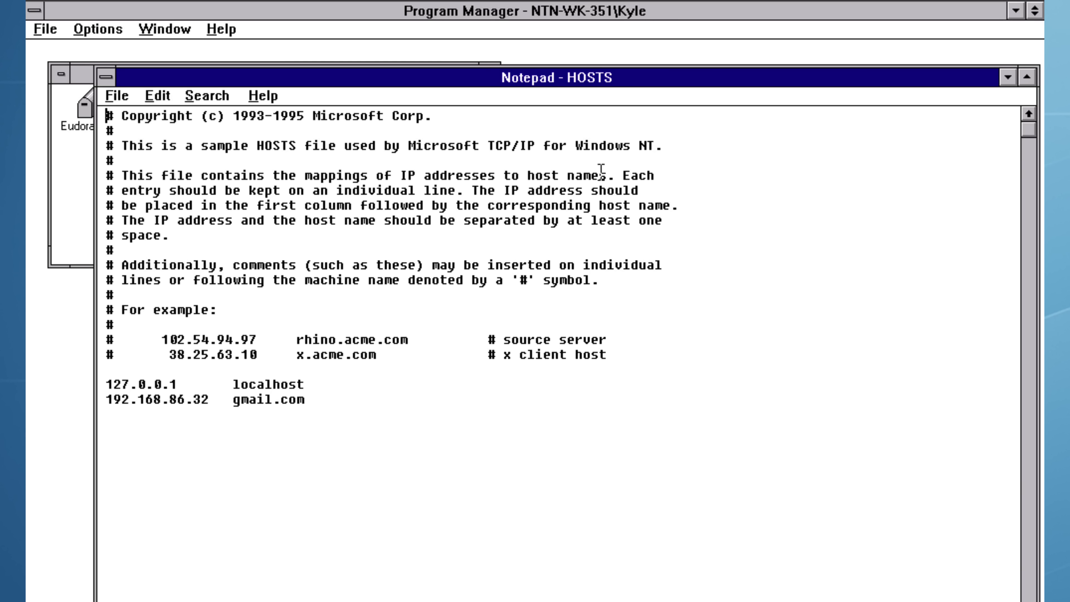
Highlight the line mapping gmail.com to 192.168.86.32, then close Notepad
drag(332, 399, 86, 395)
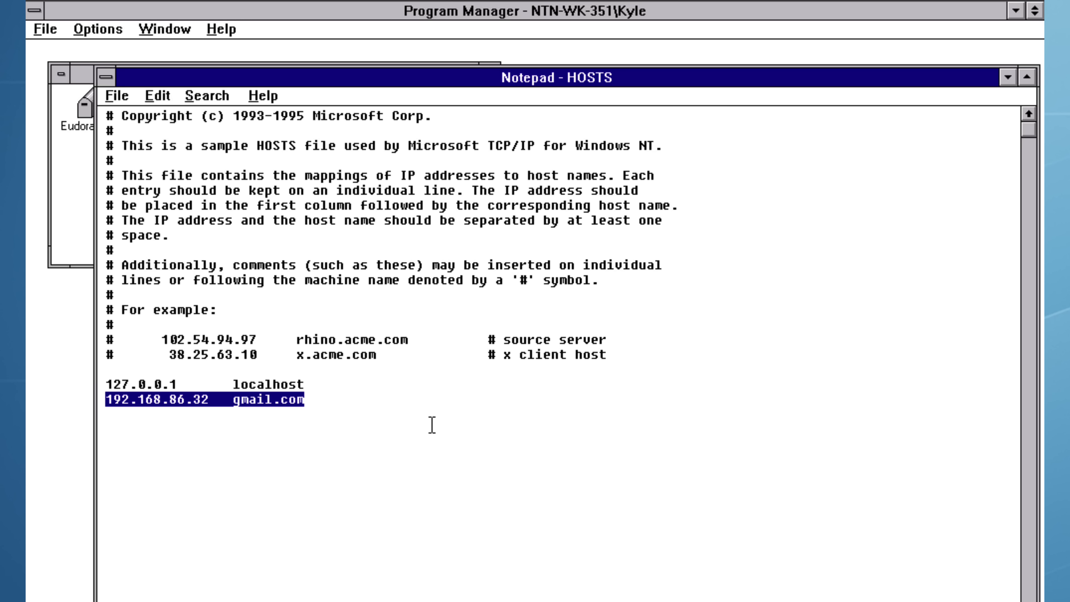
click(106, 77)
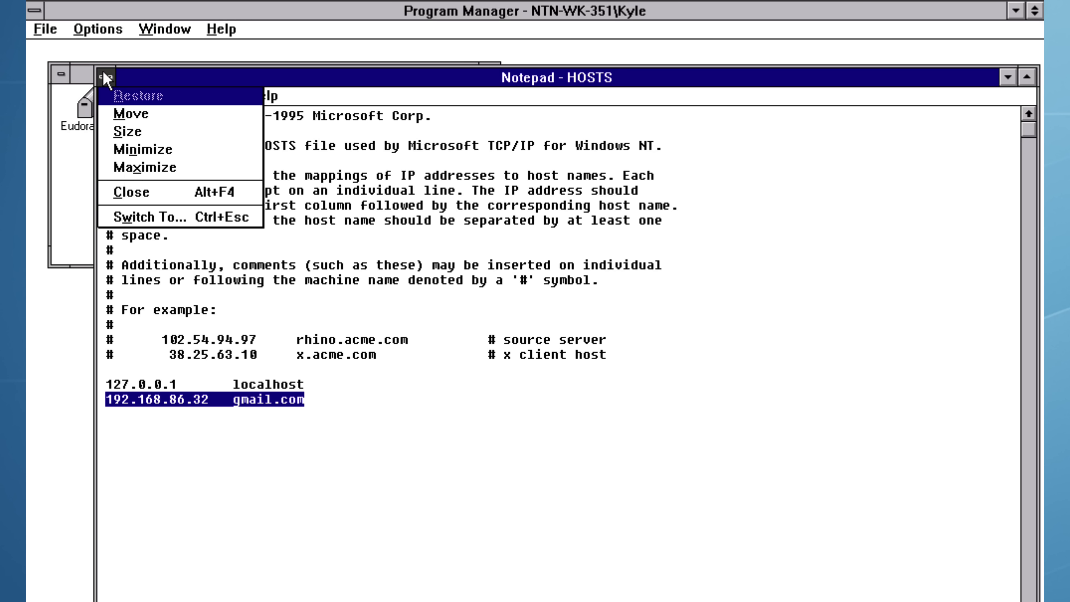
click(130, 192)
Back in Eudora, cancel Options and check the gmail account for mail, submitting the password
key(alt+Tab)
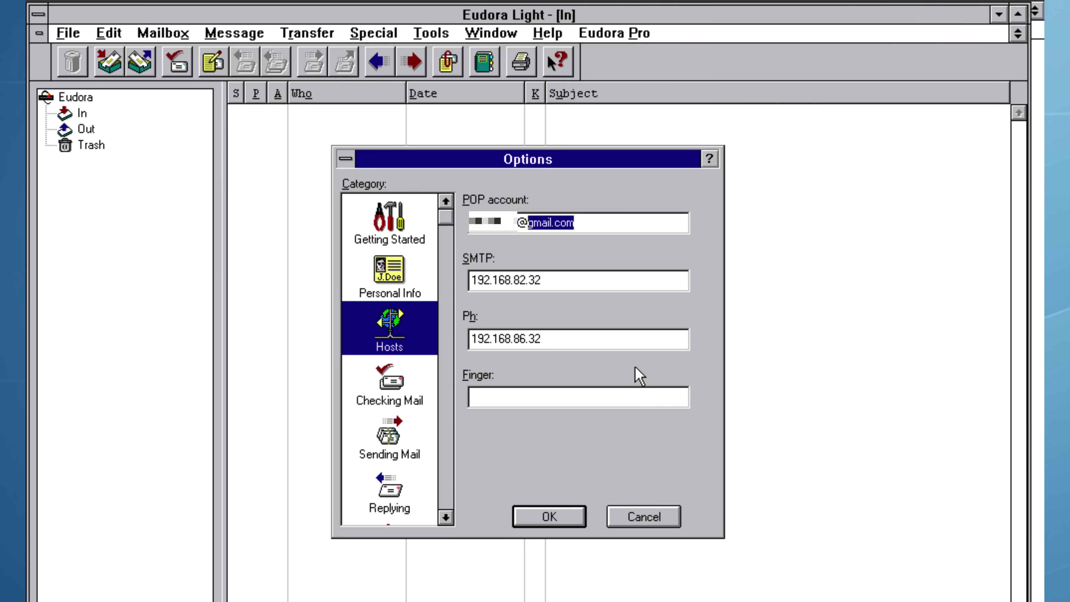
click(667, 511)
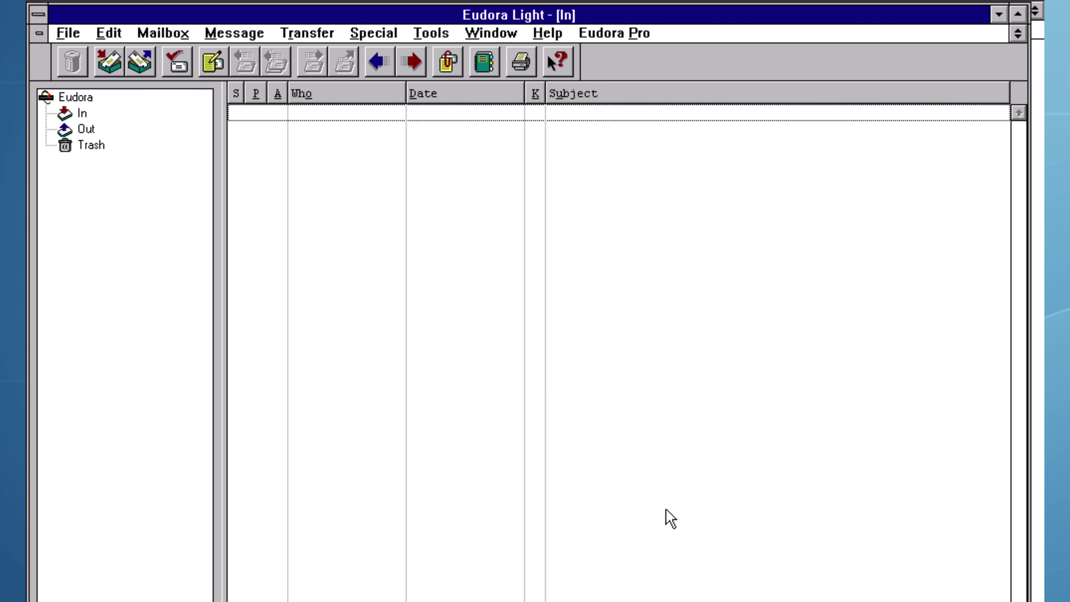
key(alt+f)
click(122, 193)
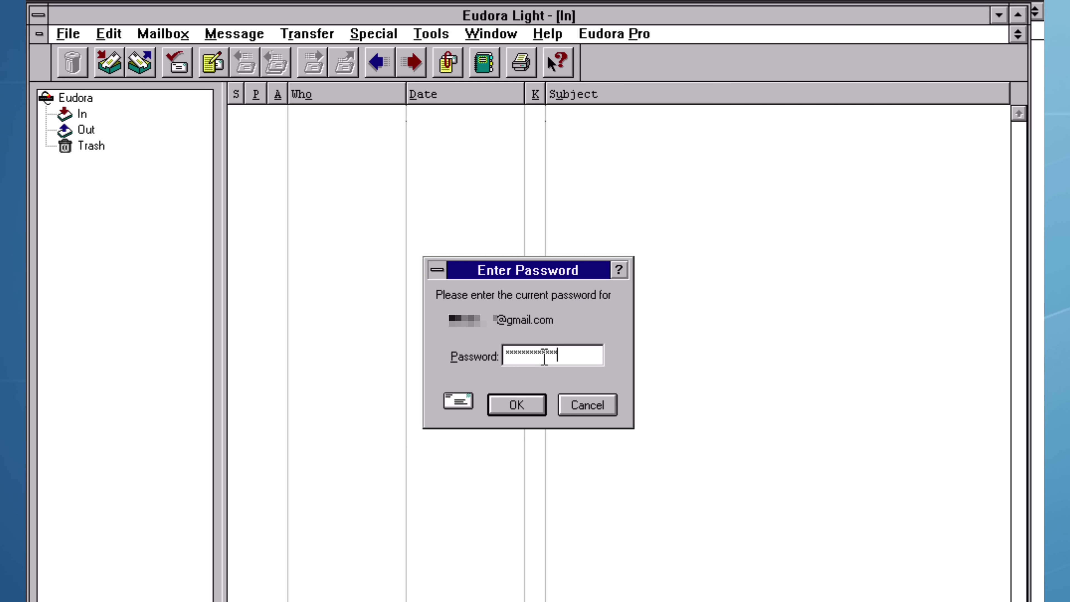
key(Return)
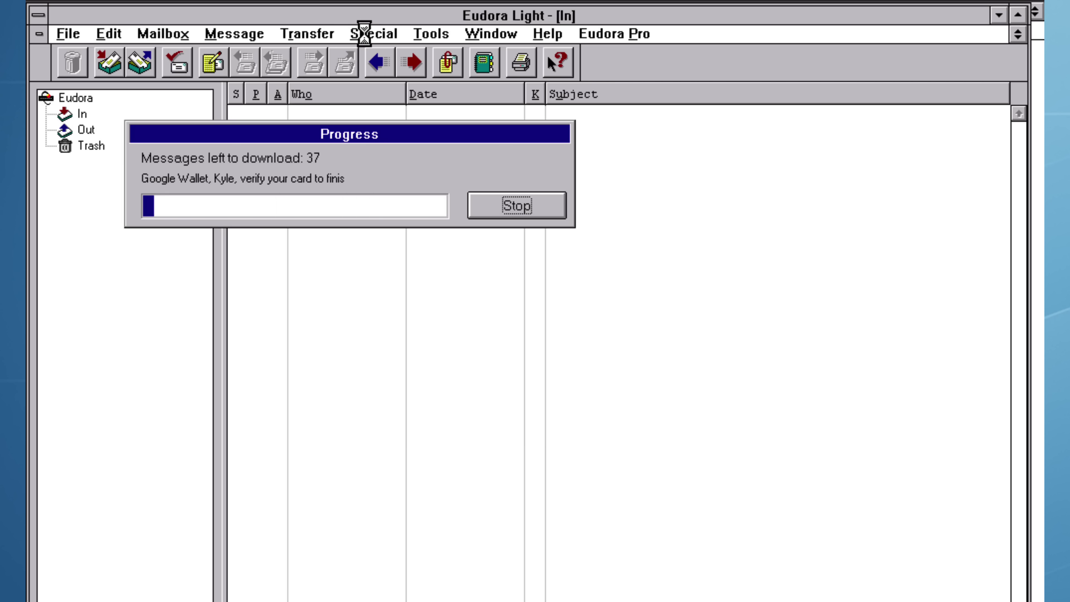
Stop the download, acknowledge the new-mail notice, and read the newest Substack message
click(517, 208)
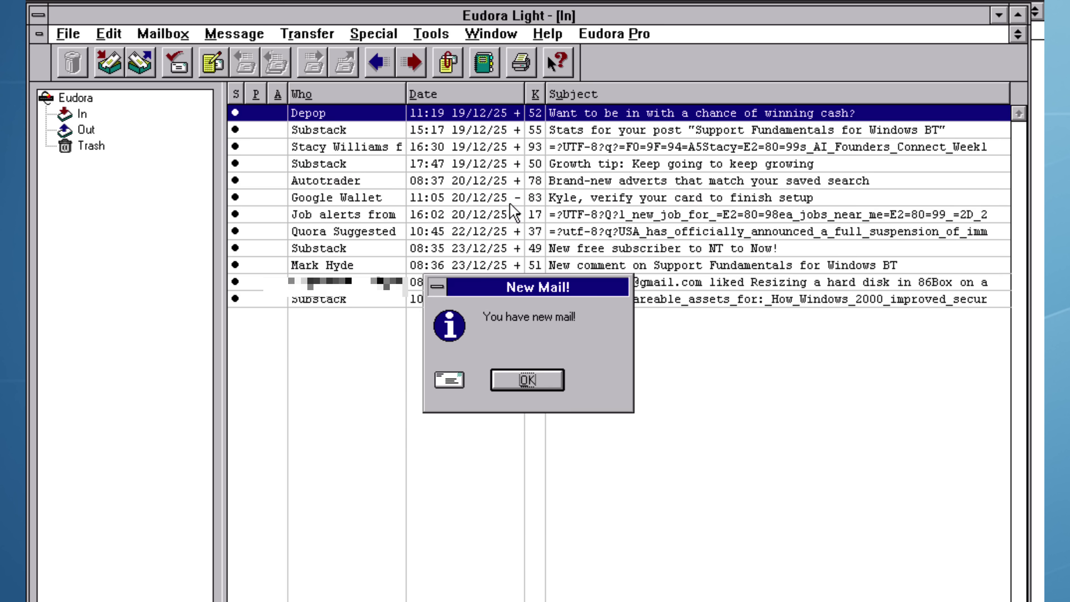
click(527, 382)
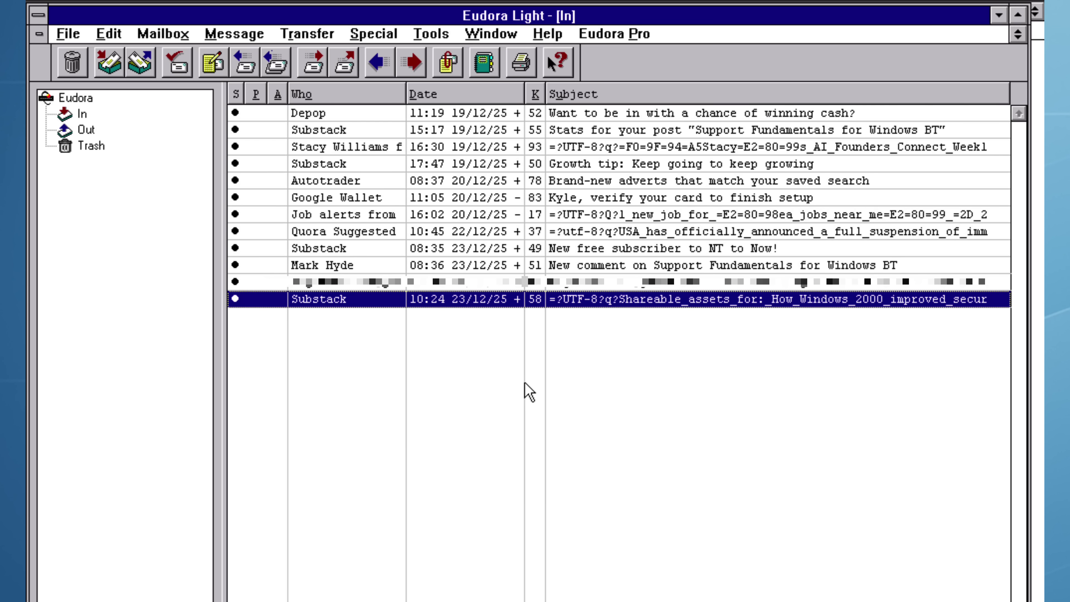
double_click(446, 300)
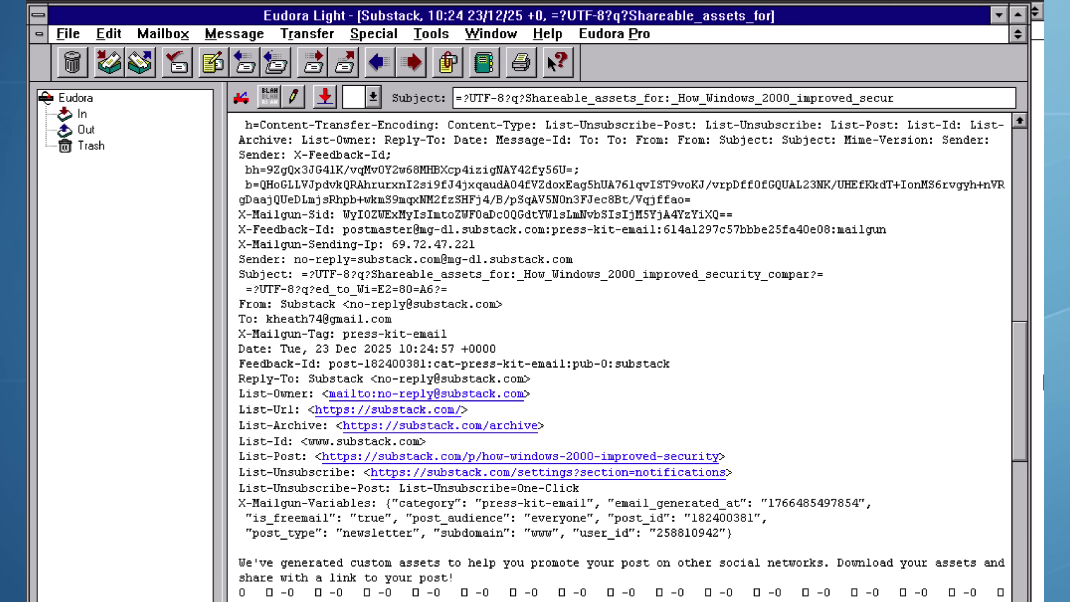
drag(1027, 375, 1028, 543)
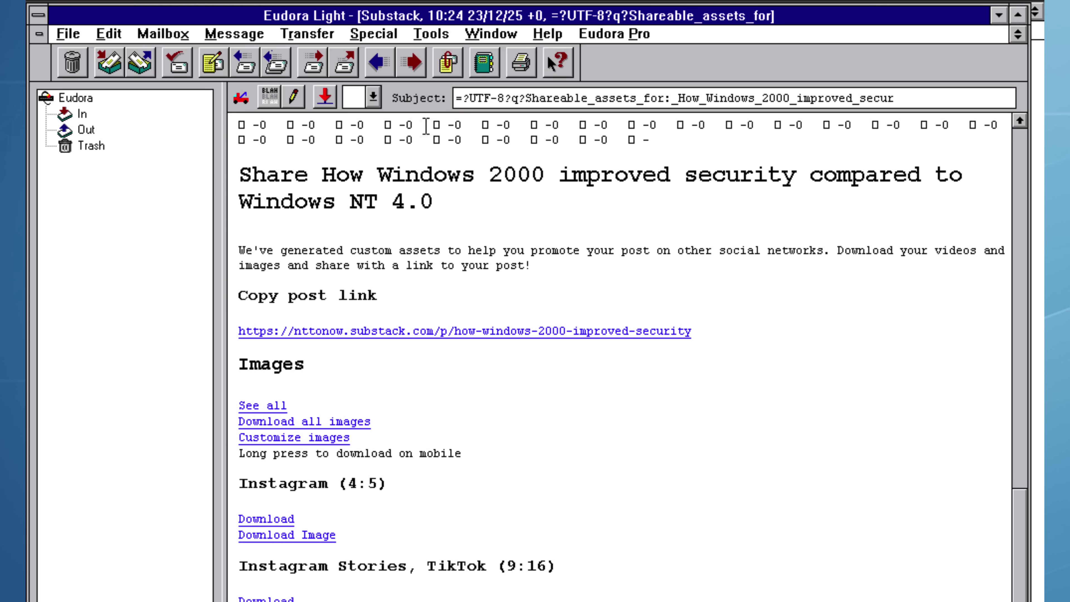
Return to the In mailbox and open the new comment notification, scrolling to its comment text
click(490, 34)
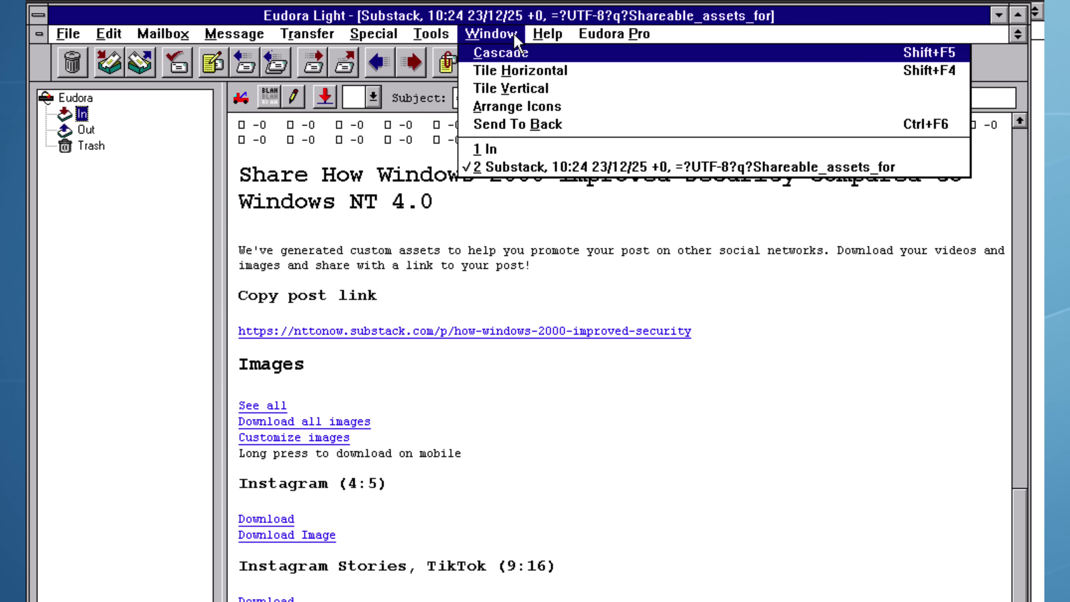
click(506, 152)
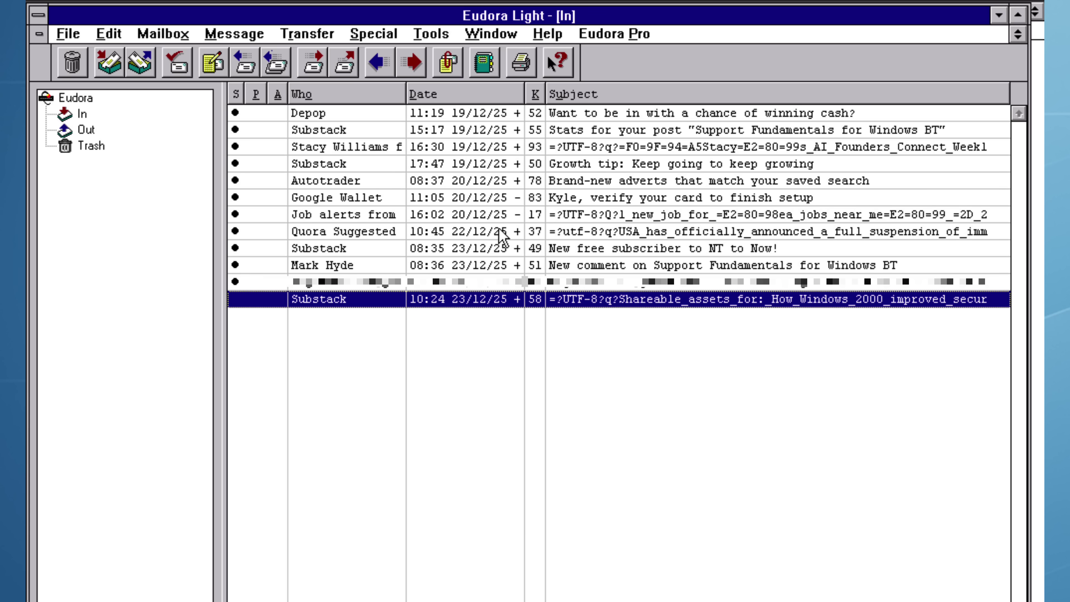
double_click(500, 265)
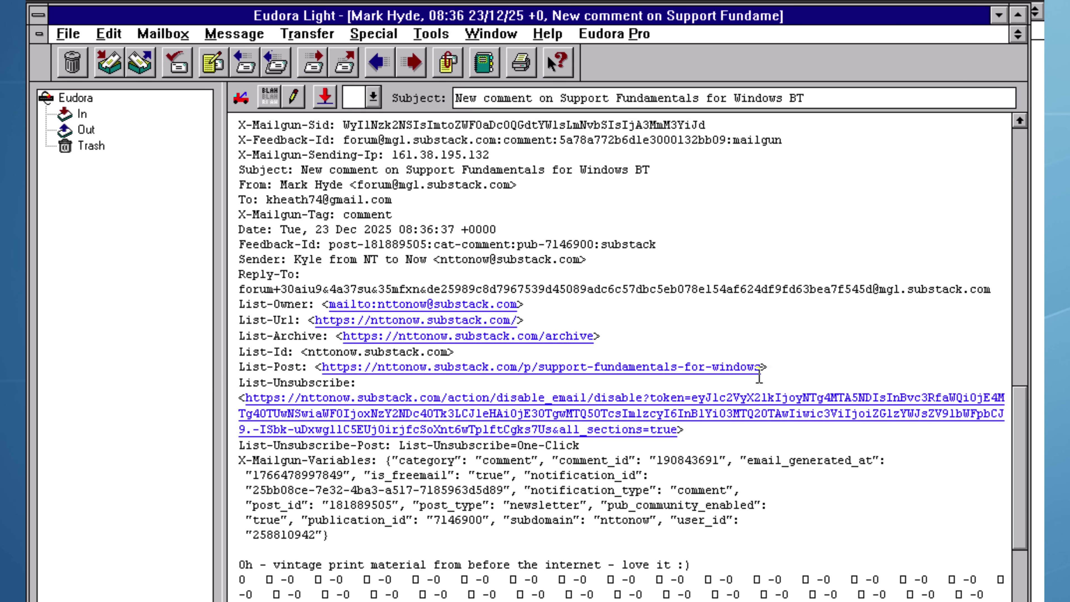
drag(1019, 401, 1019, 564)
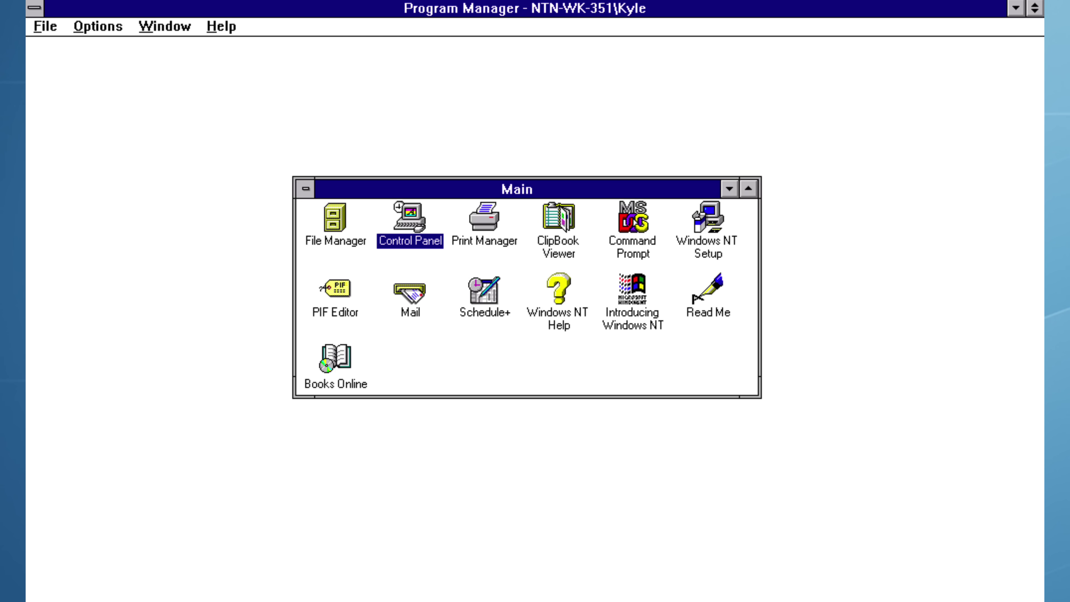
Launch File Manager and run WS_FTP32.EXE from C:\wsftp
double_click(336, 234)
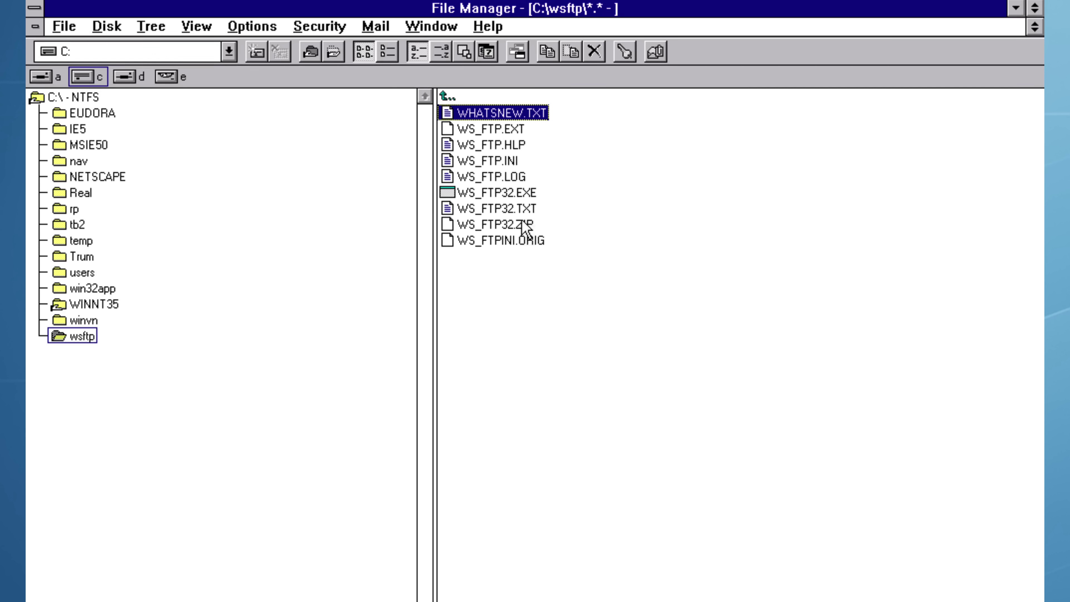
double_click(502, 193)
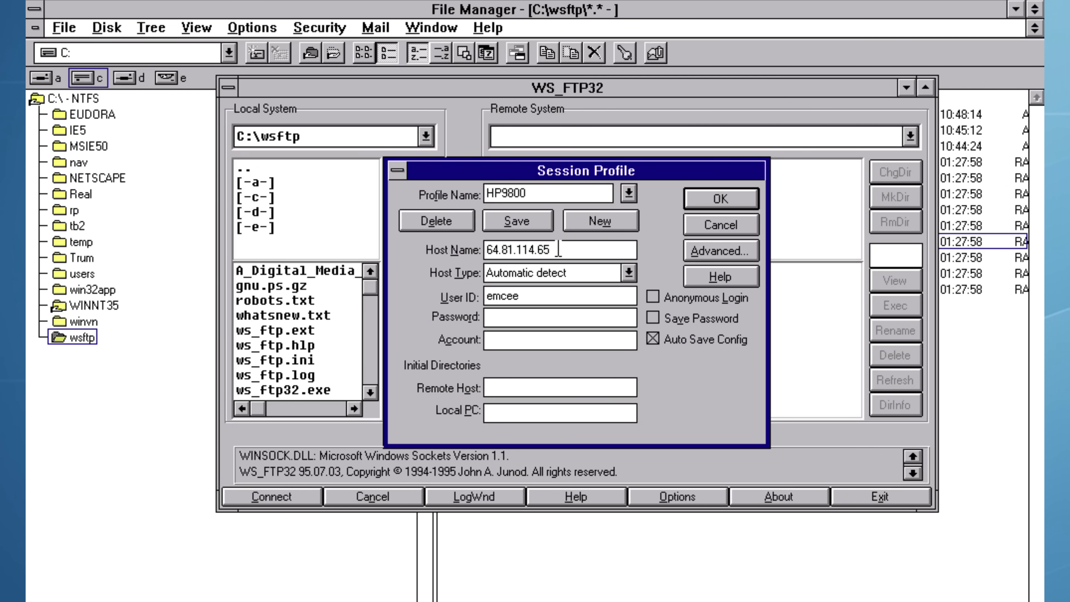
Connect anonymously to ftp.gnu.org and retry listing the remote root via '..'
drag(555, 249, 288, 250)
text(ftp.gnu.org)
click(704, 298)
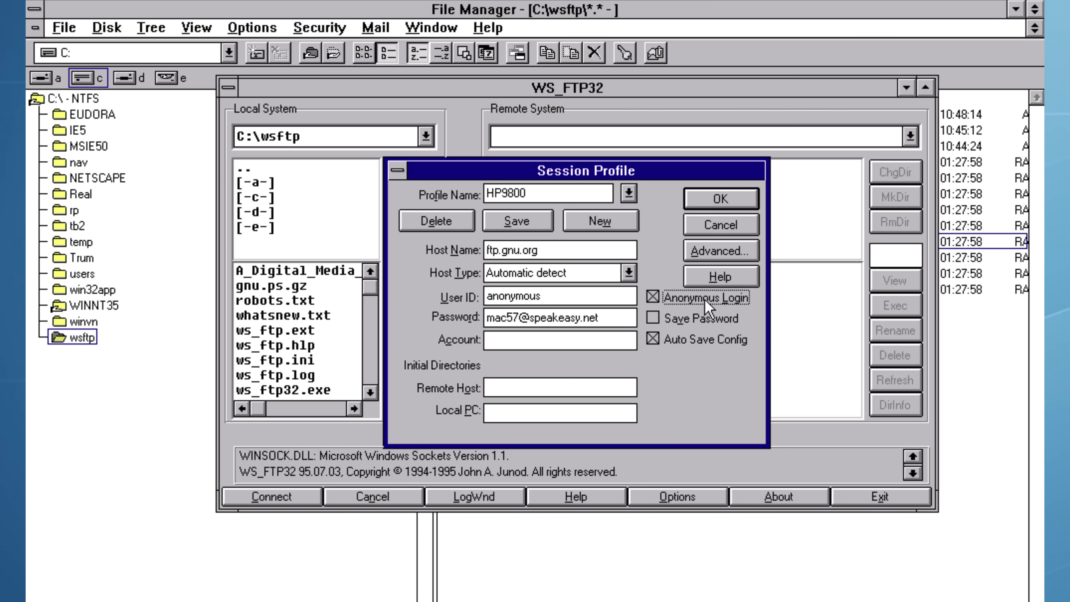
click(716, 206)
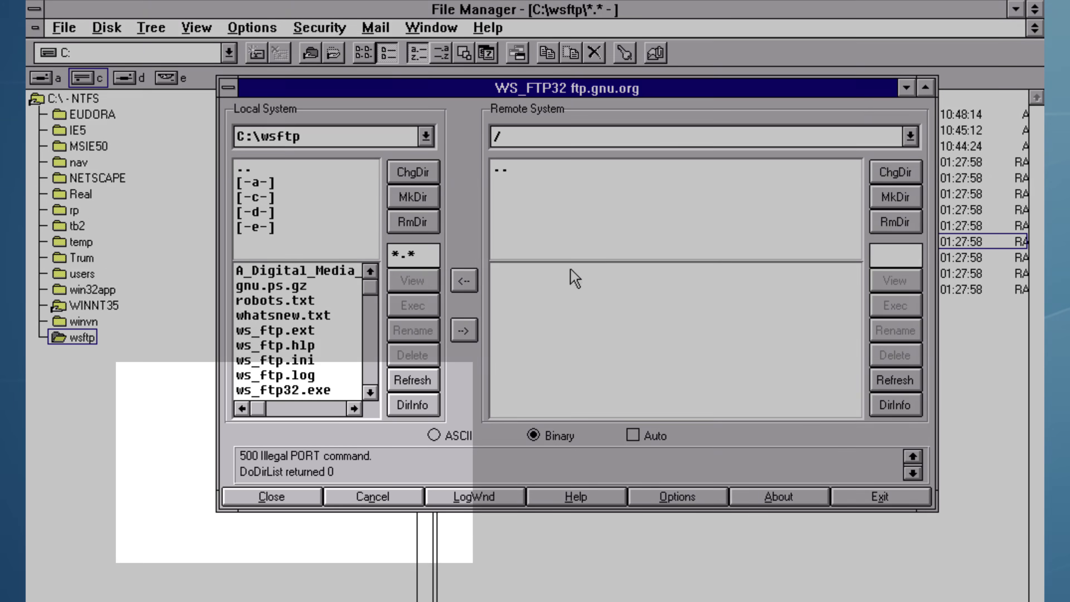
double_click(511, 169)
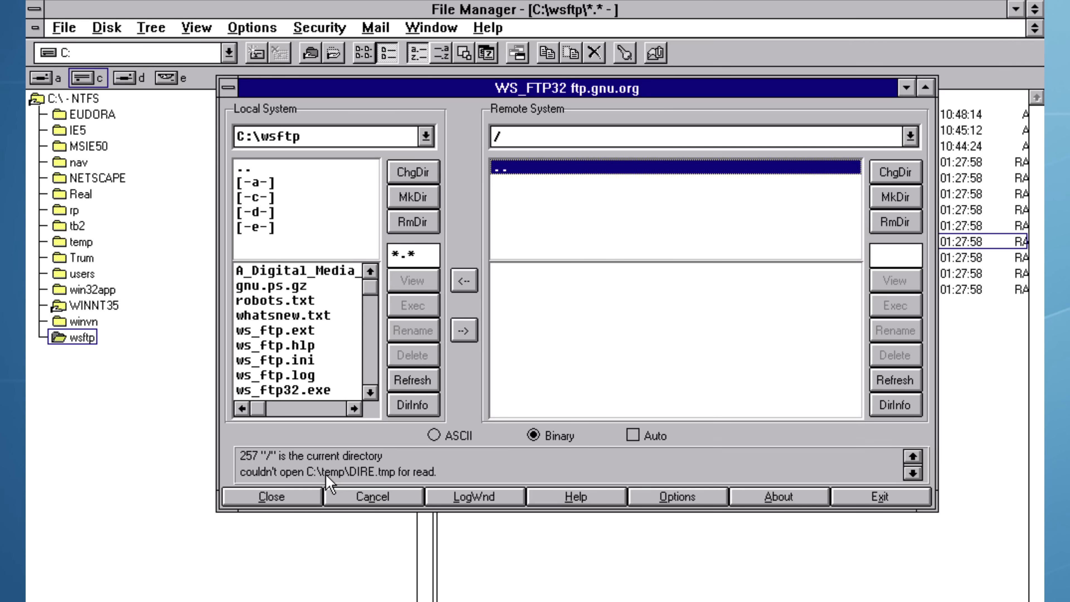
Close the failed session and reopen the profile with host ftp.gnu.org and anonymous login
click(319, 497)
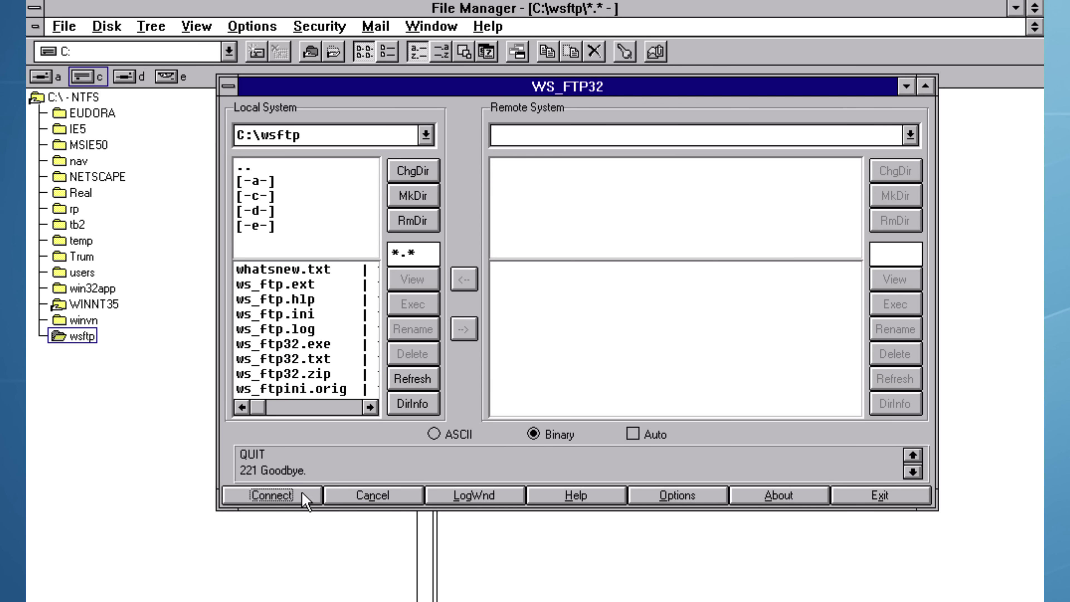
click(290, 495)
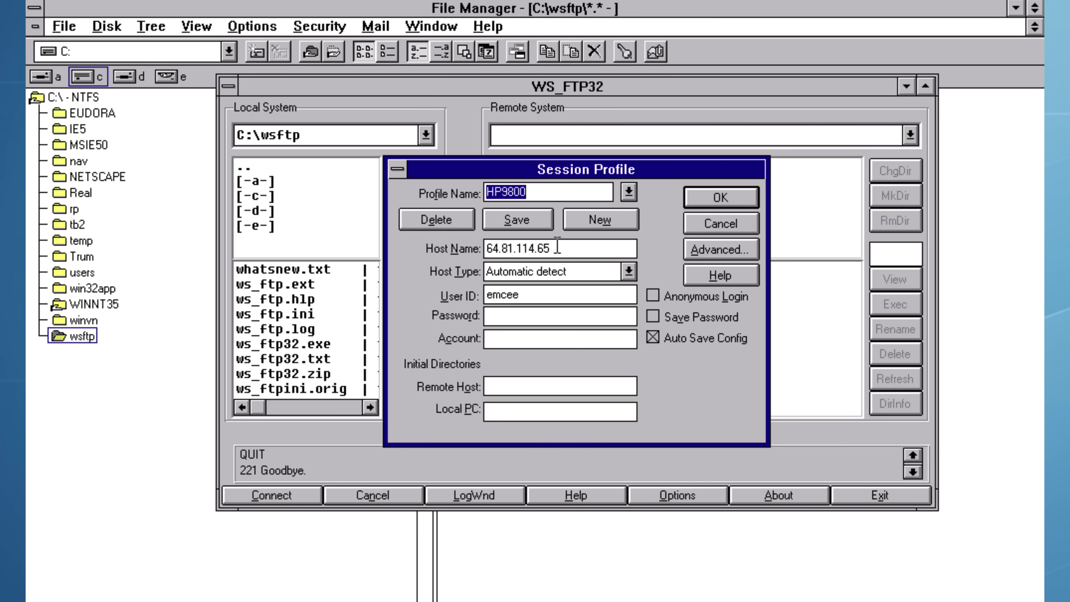
drag(557, 245, 391, 262)
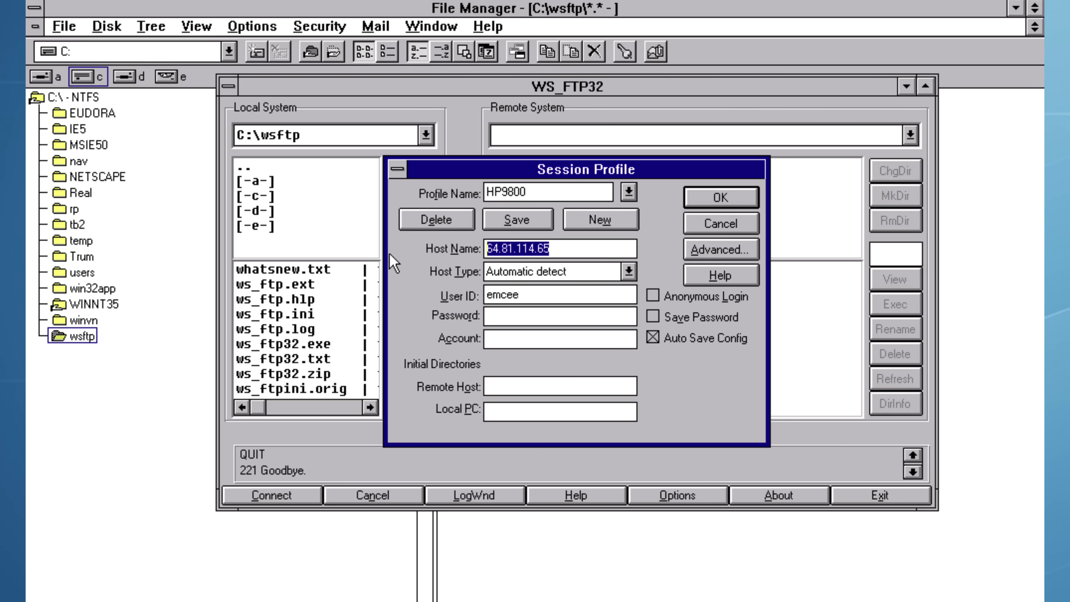
text(ftp.gnu.org)
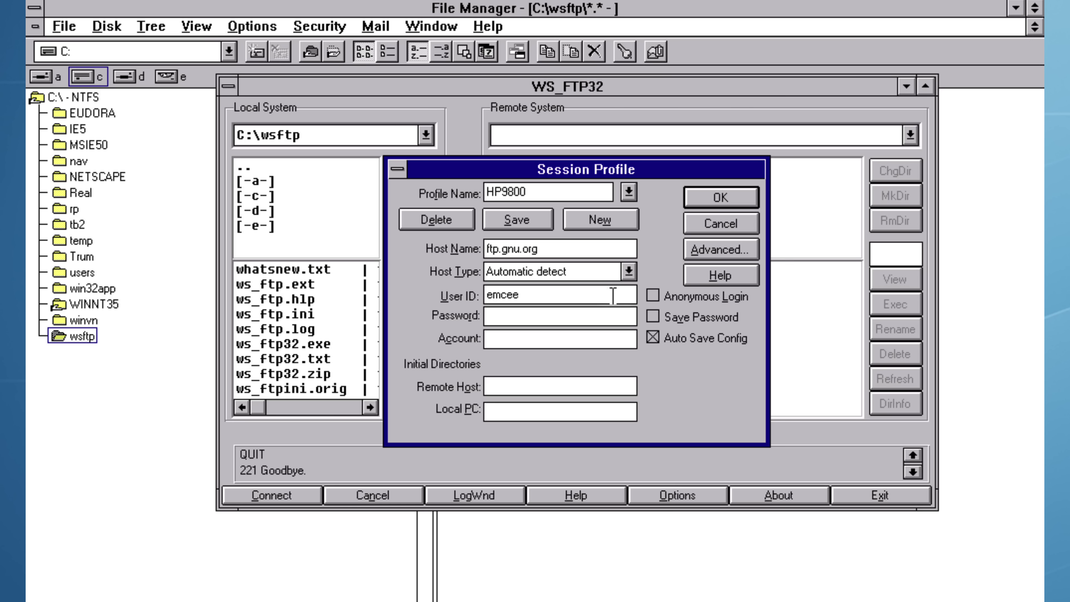
click(693, 292)
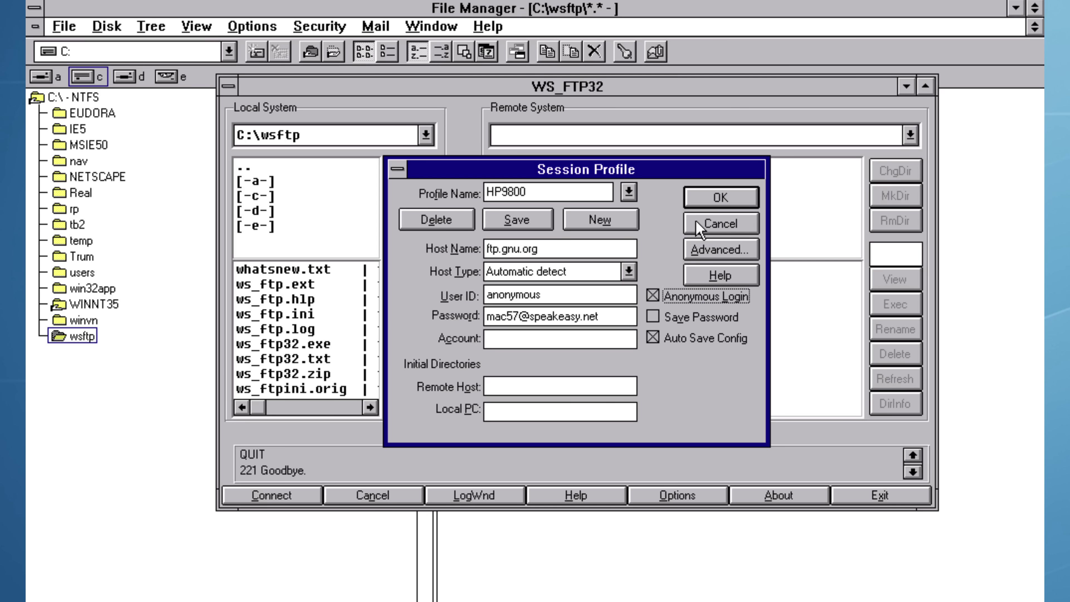
Enable passive transfers in the Advanced settings and connect to ftp.gnu.org
click(699, 249)
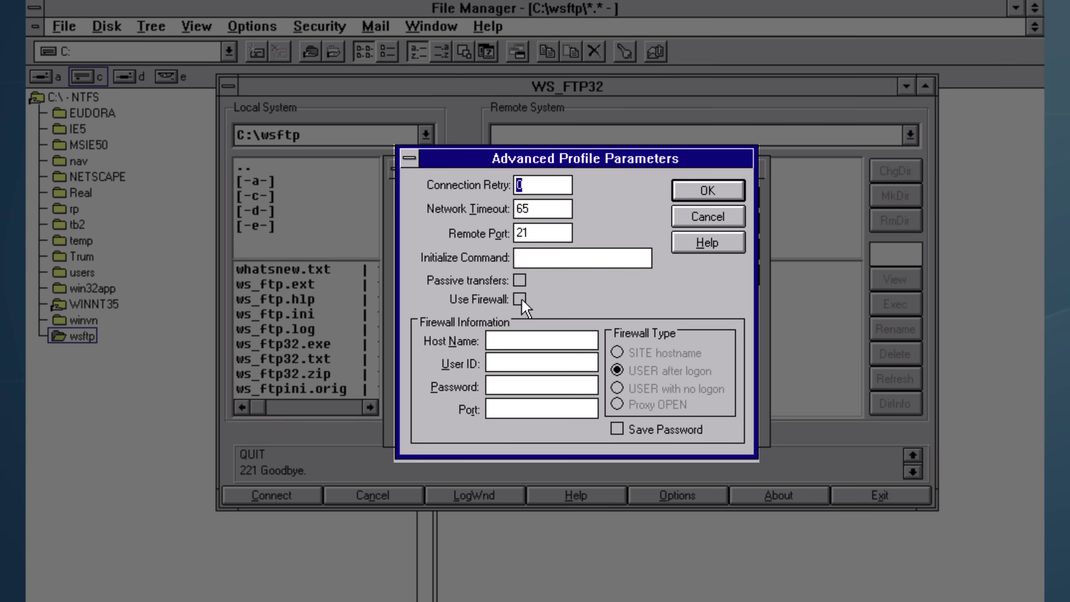
click(519, 280)
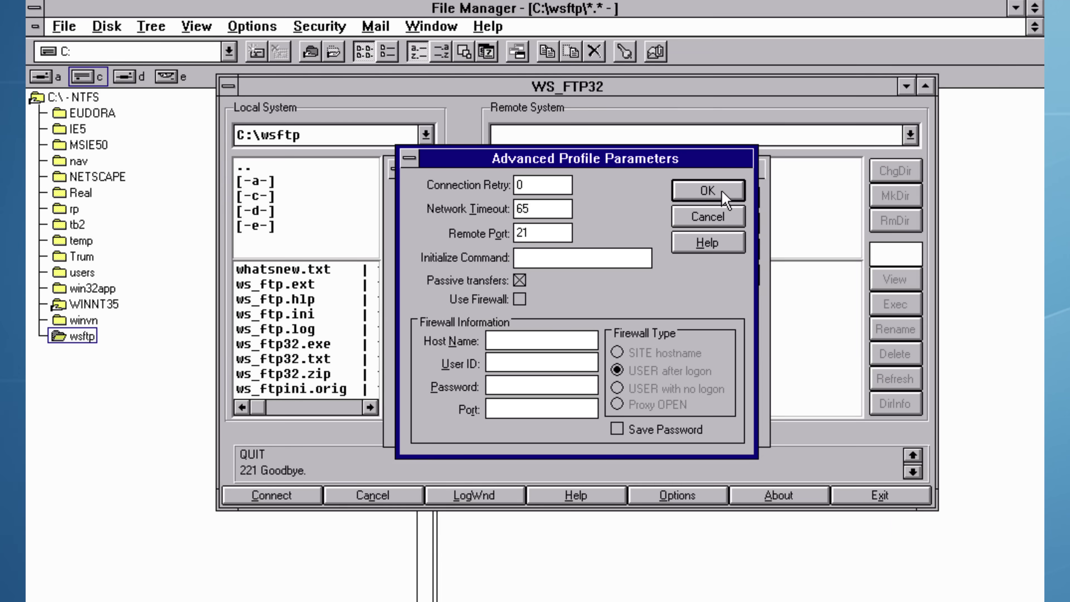
click(716, 190)
click(722, 198)
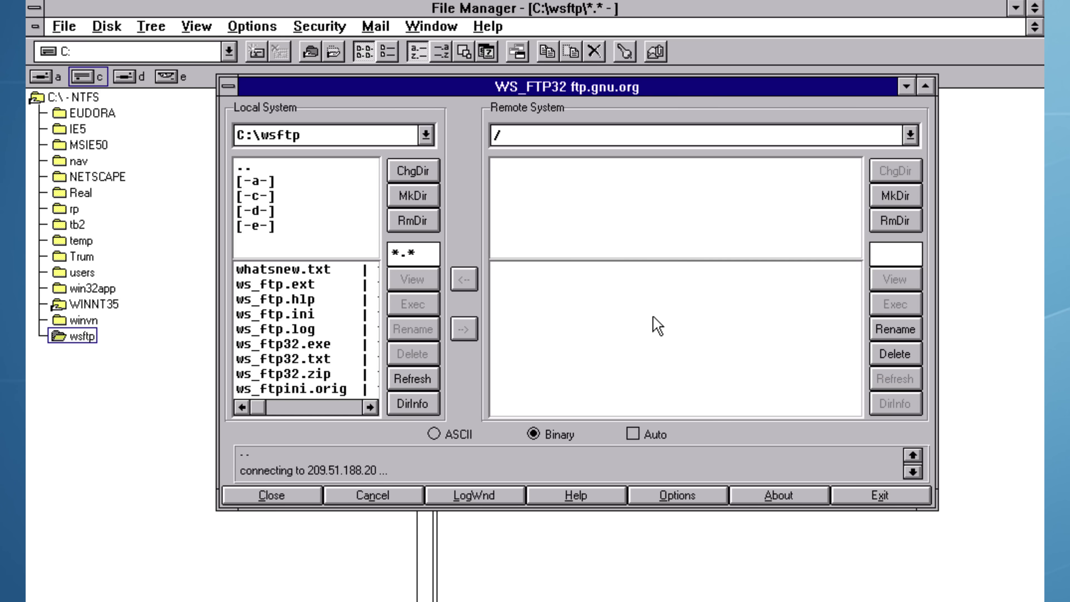
Download robots.txt to C:\wsftp, open it from File Manager in Notepad, read it, and close it
click(565, 359)
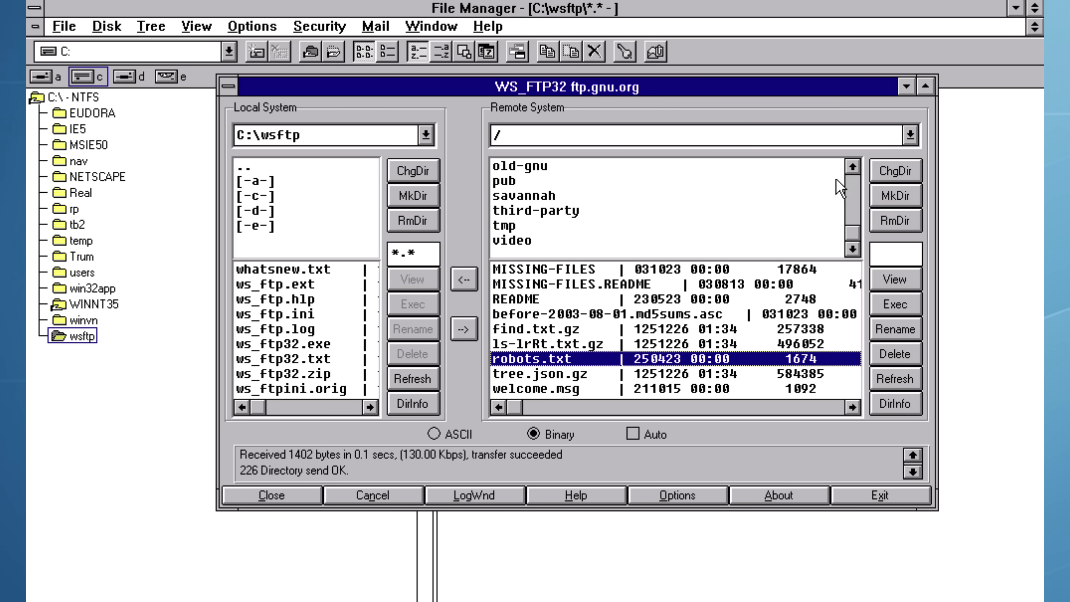
click(464, 283)
click(106, 457)
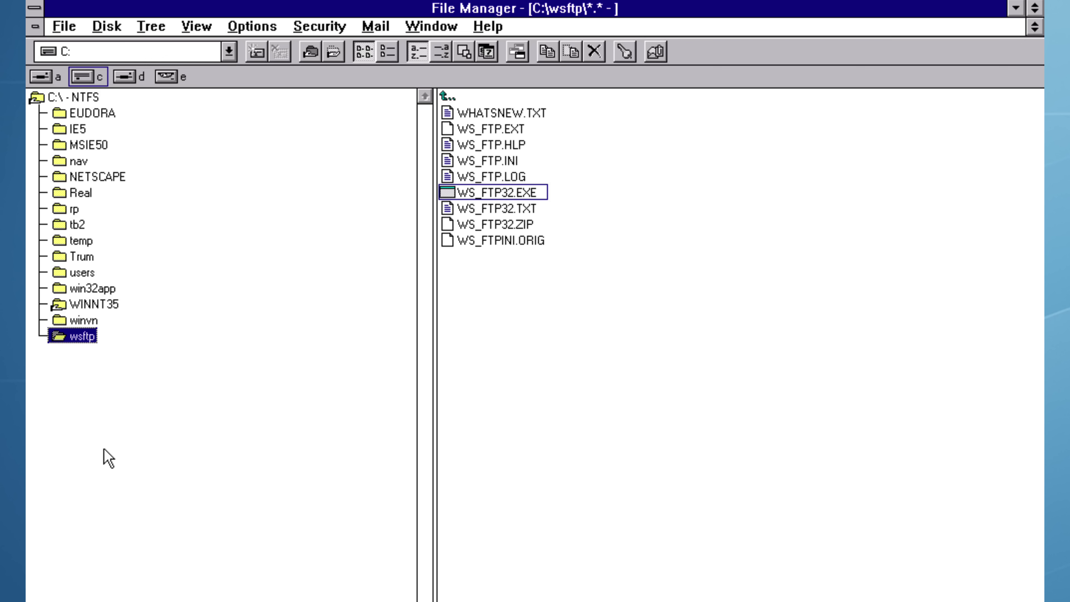
double_click(496, 118)
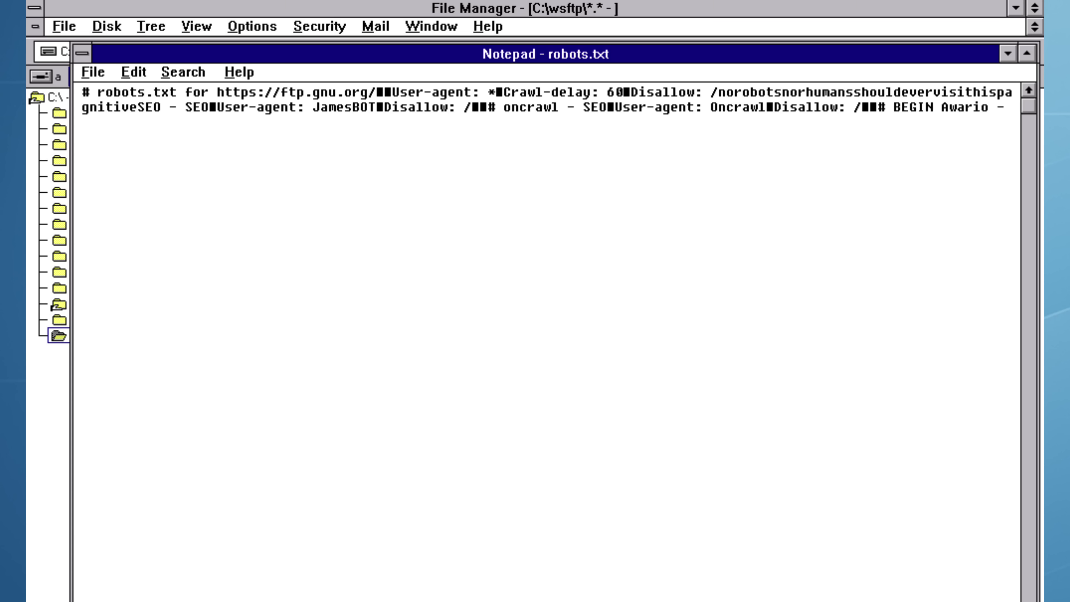
scroll(546, 100, right, 20)
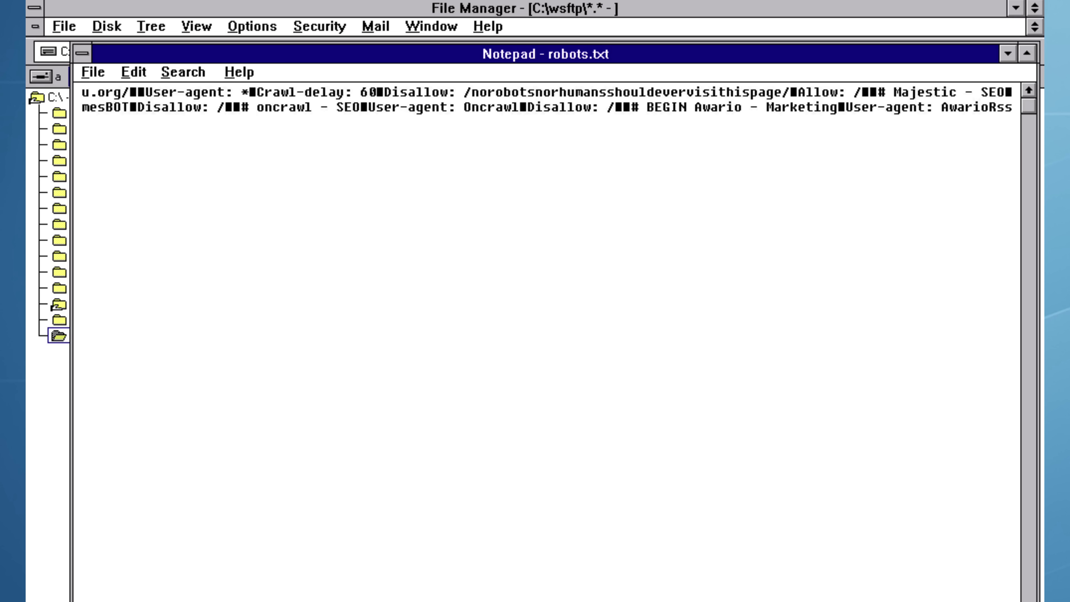
key(alt+F4)
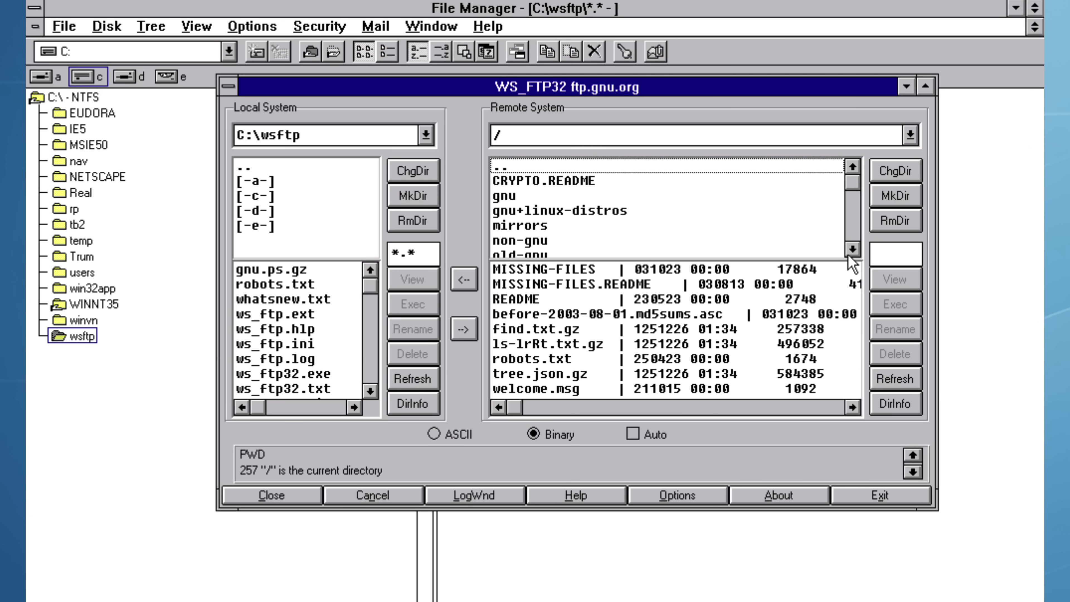
Download A_Digital_Media_Primer_For_Geeks-360p.webm from the server's video folder into C:\wsftp
scroll(851, 249, down, 6)
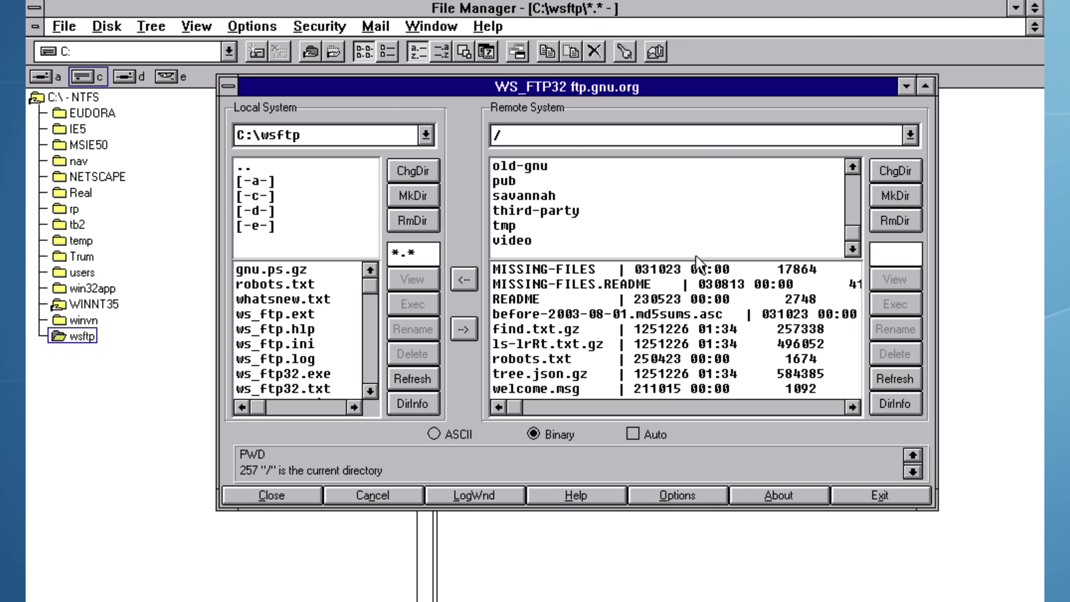
double_click(521, 243)
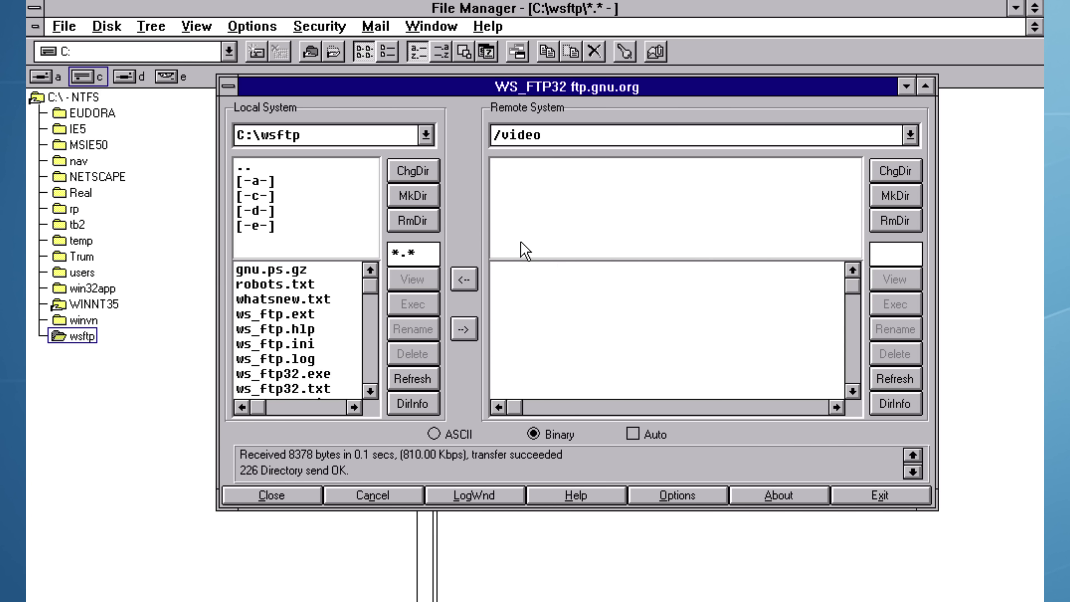
click(531, 272)
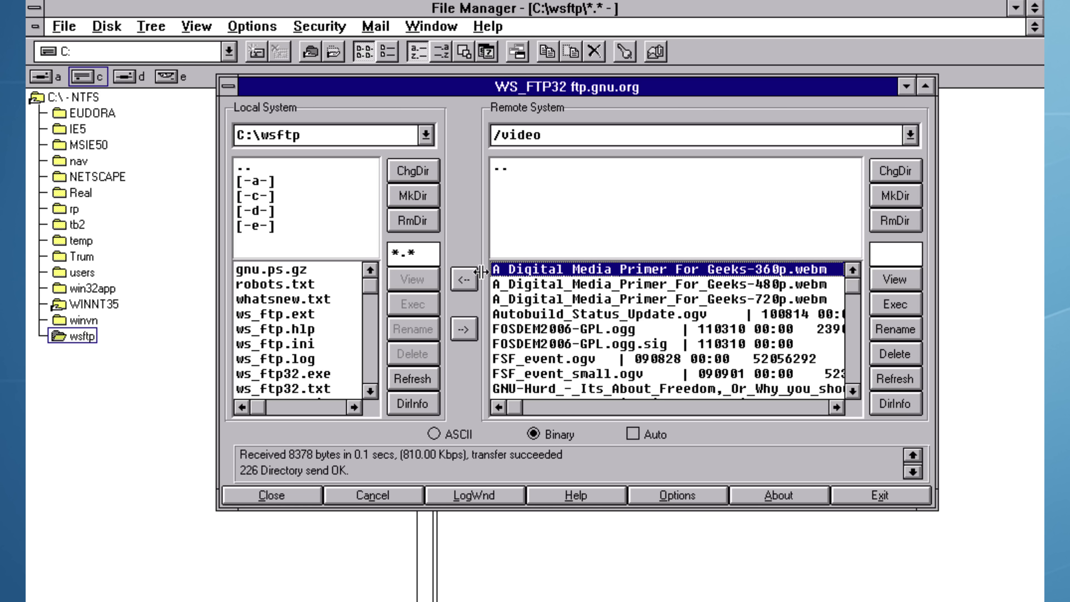
click(463, 283)
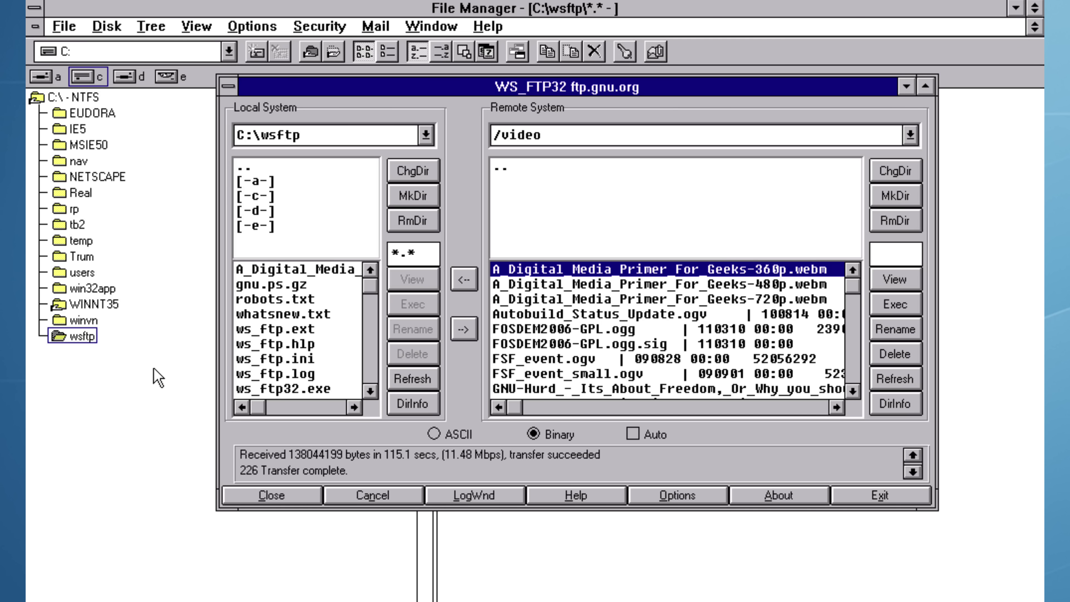
Bring File Manager back to the front, showing the C:\wsftp file list
click(104, 392)
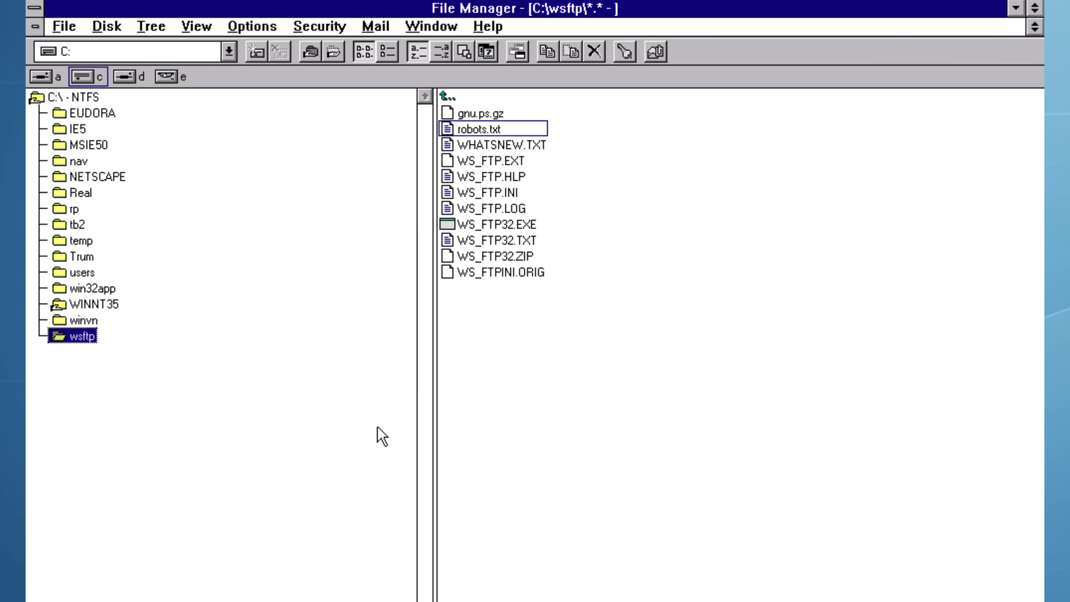